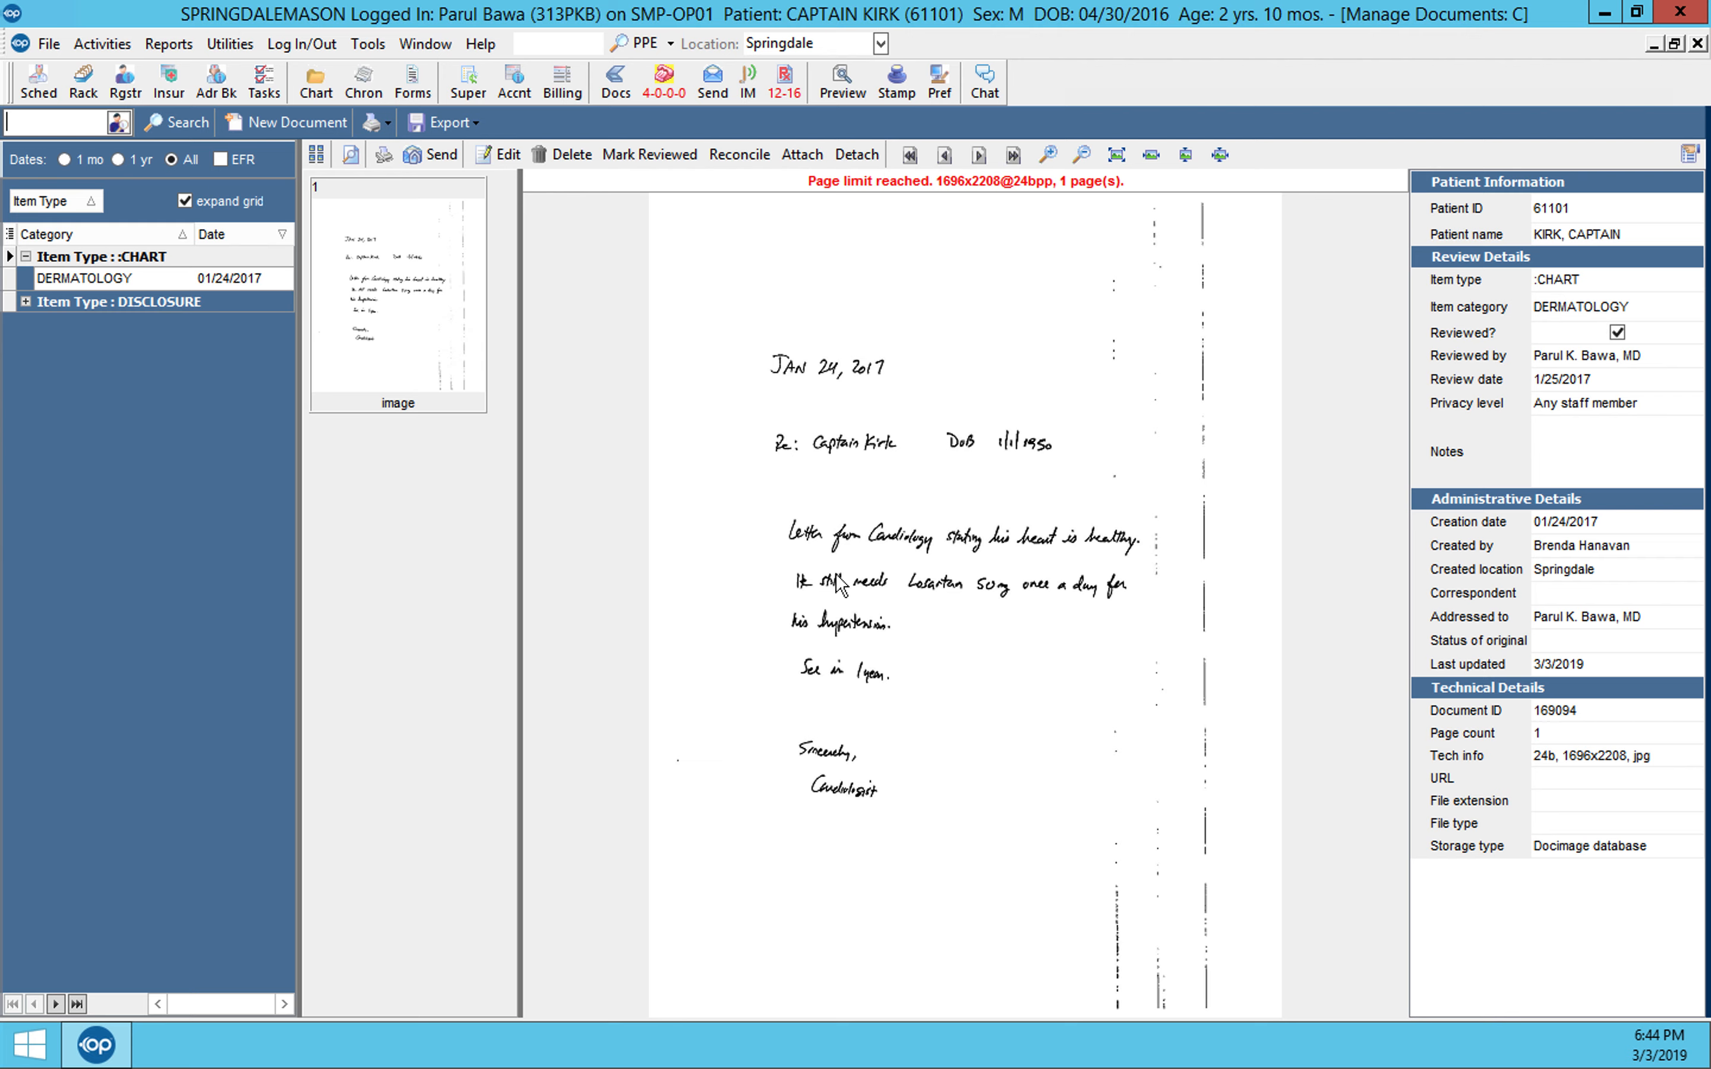
Step: Open the DERMATOLOGY chart document for editing and choose CARDIOLOGY from the :REFERRAL LETTER categories as its item category
left_click(498, 155)
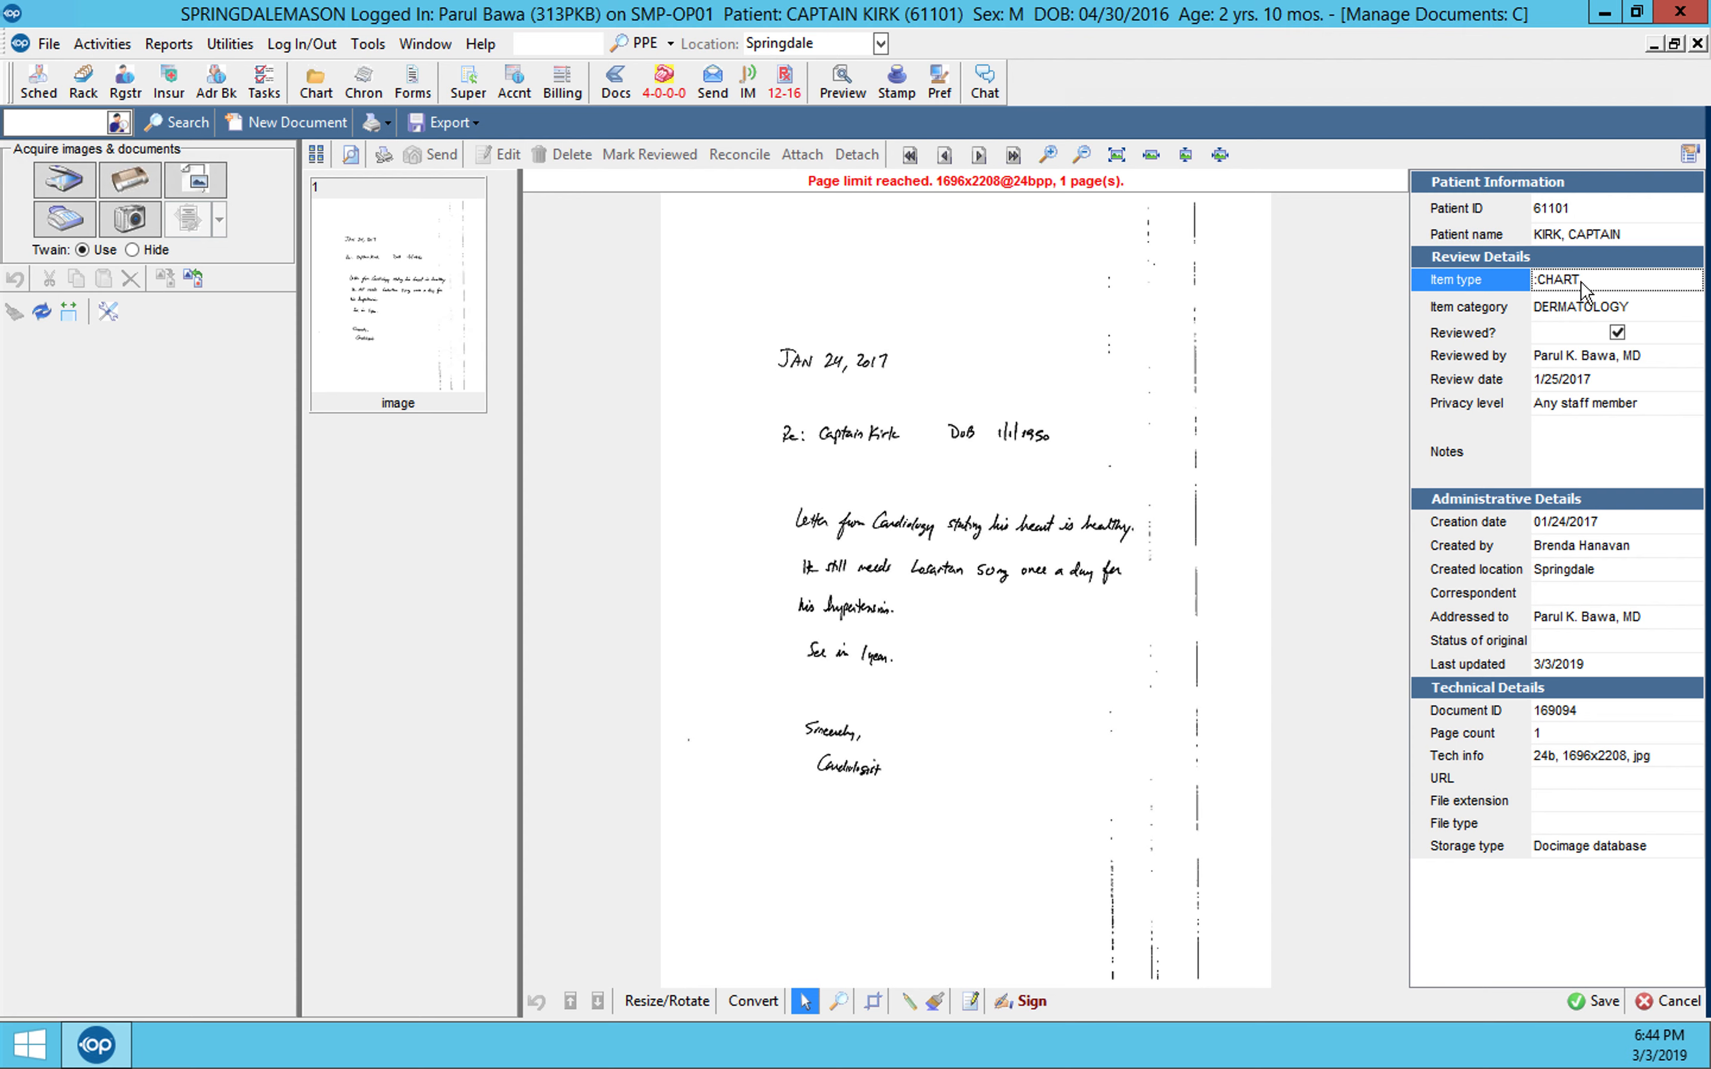
left_click(1587, 316)
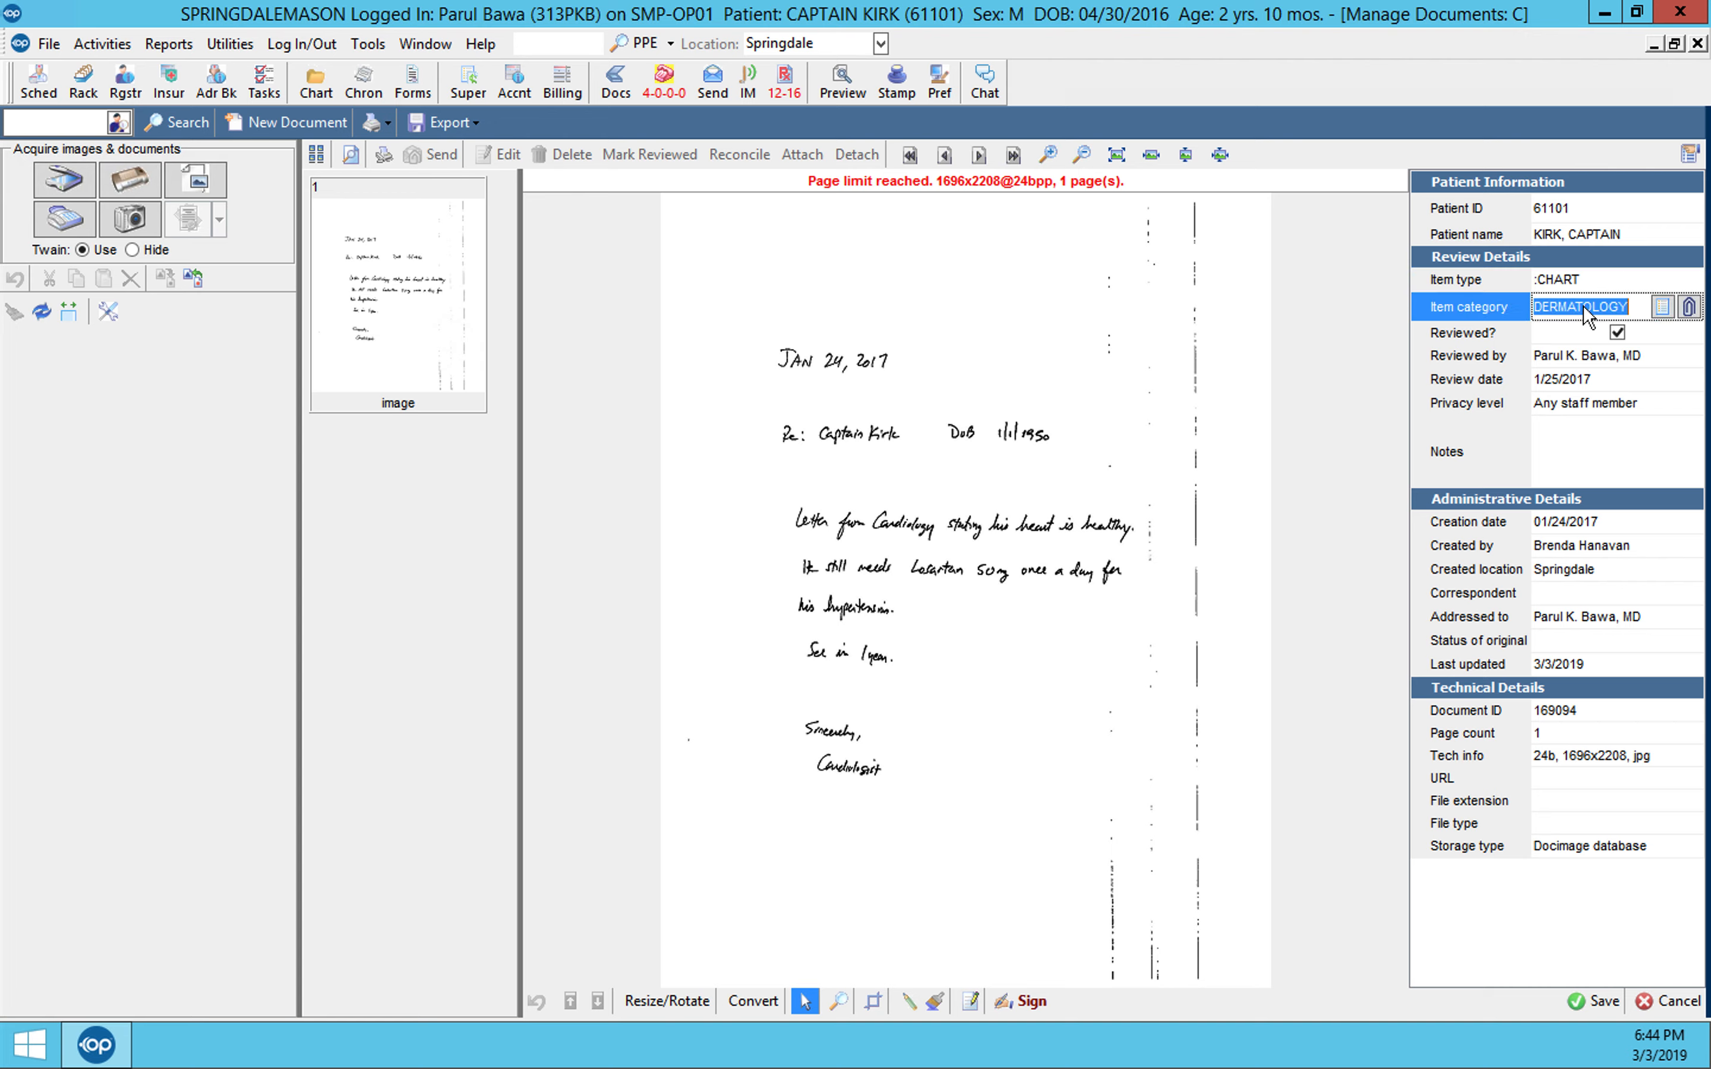
left_click(1661, 306)
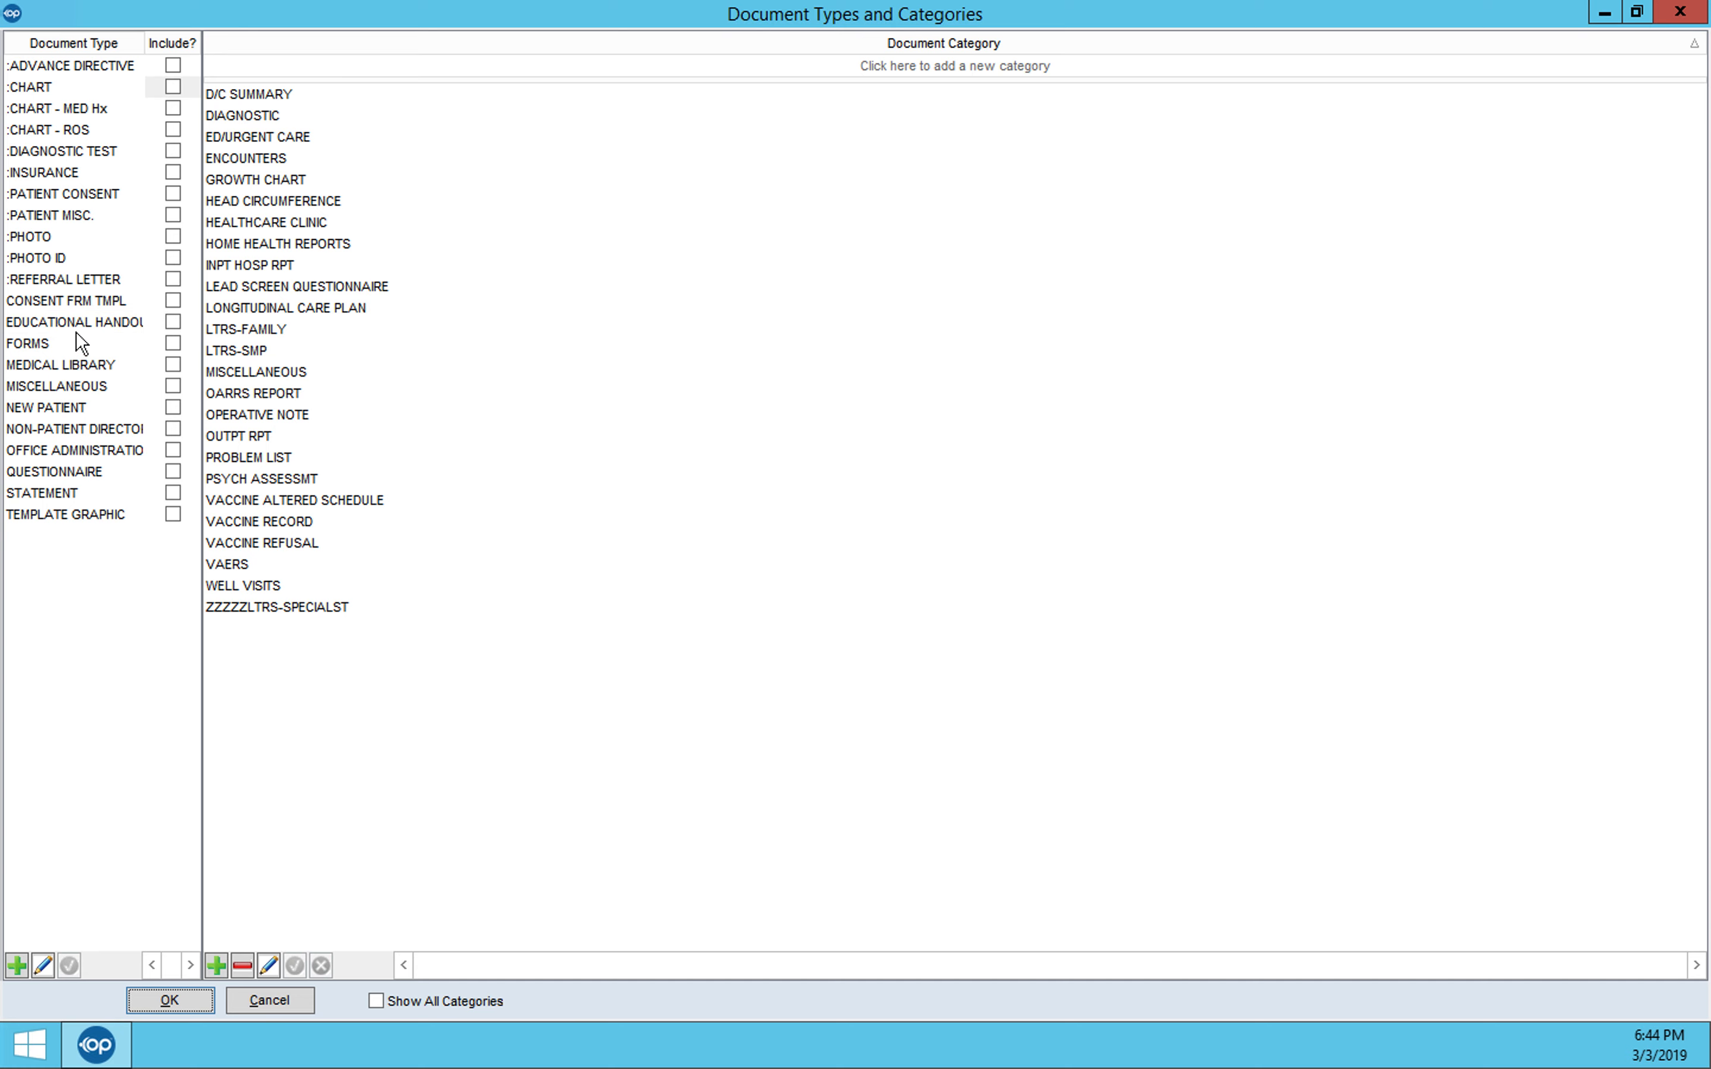
left_click(74, 280)
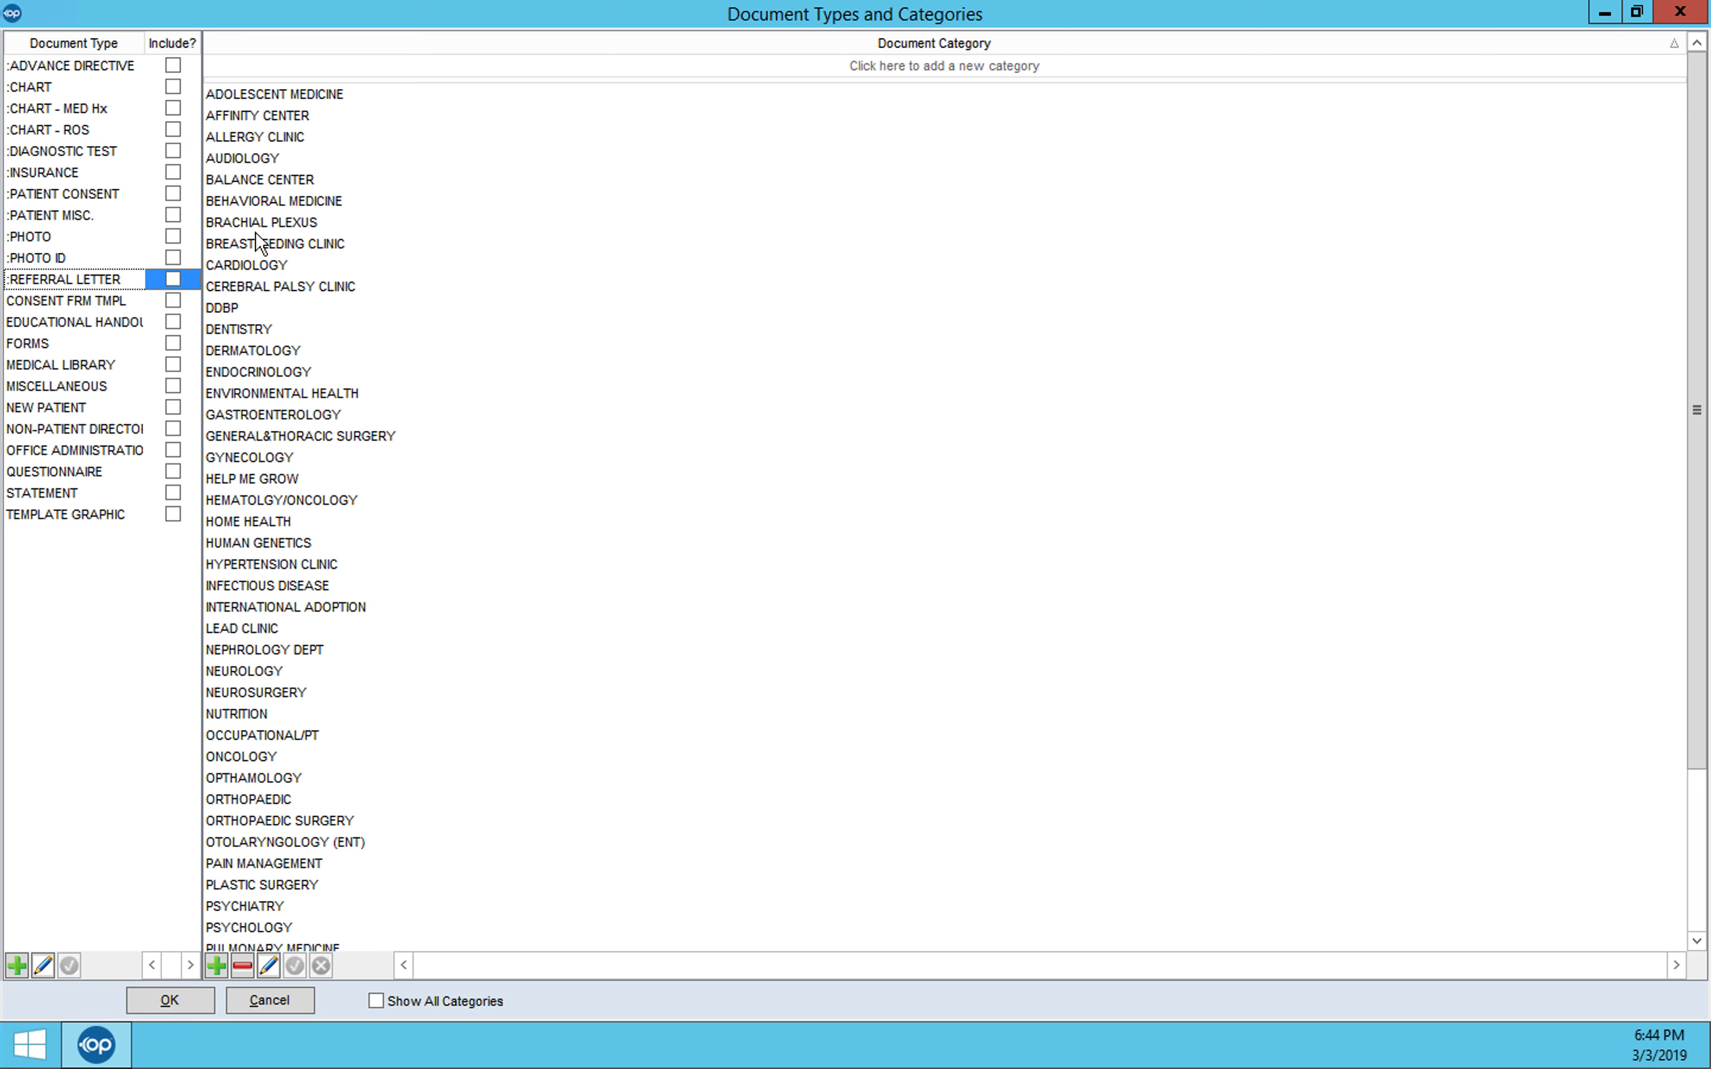
left_click(231, 269)
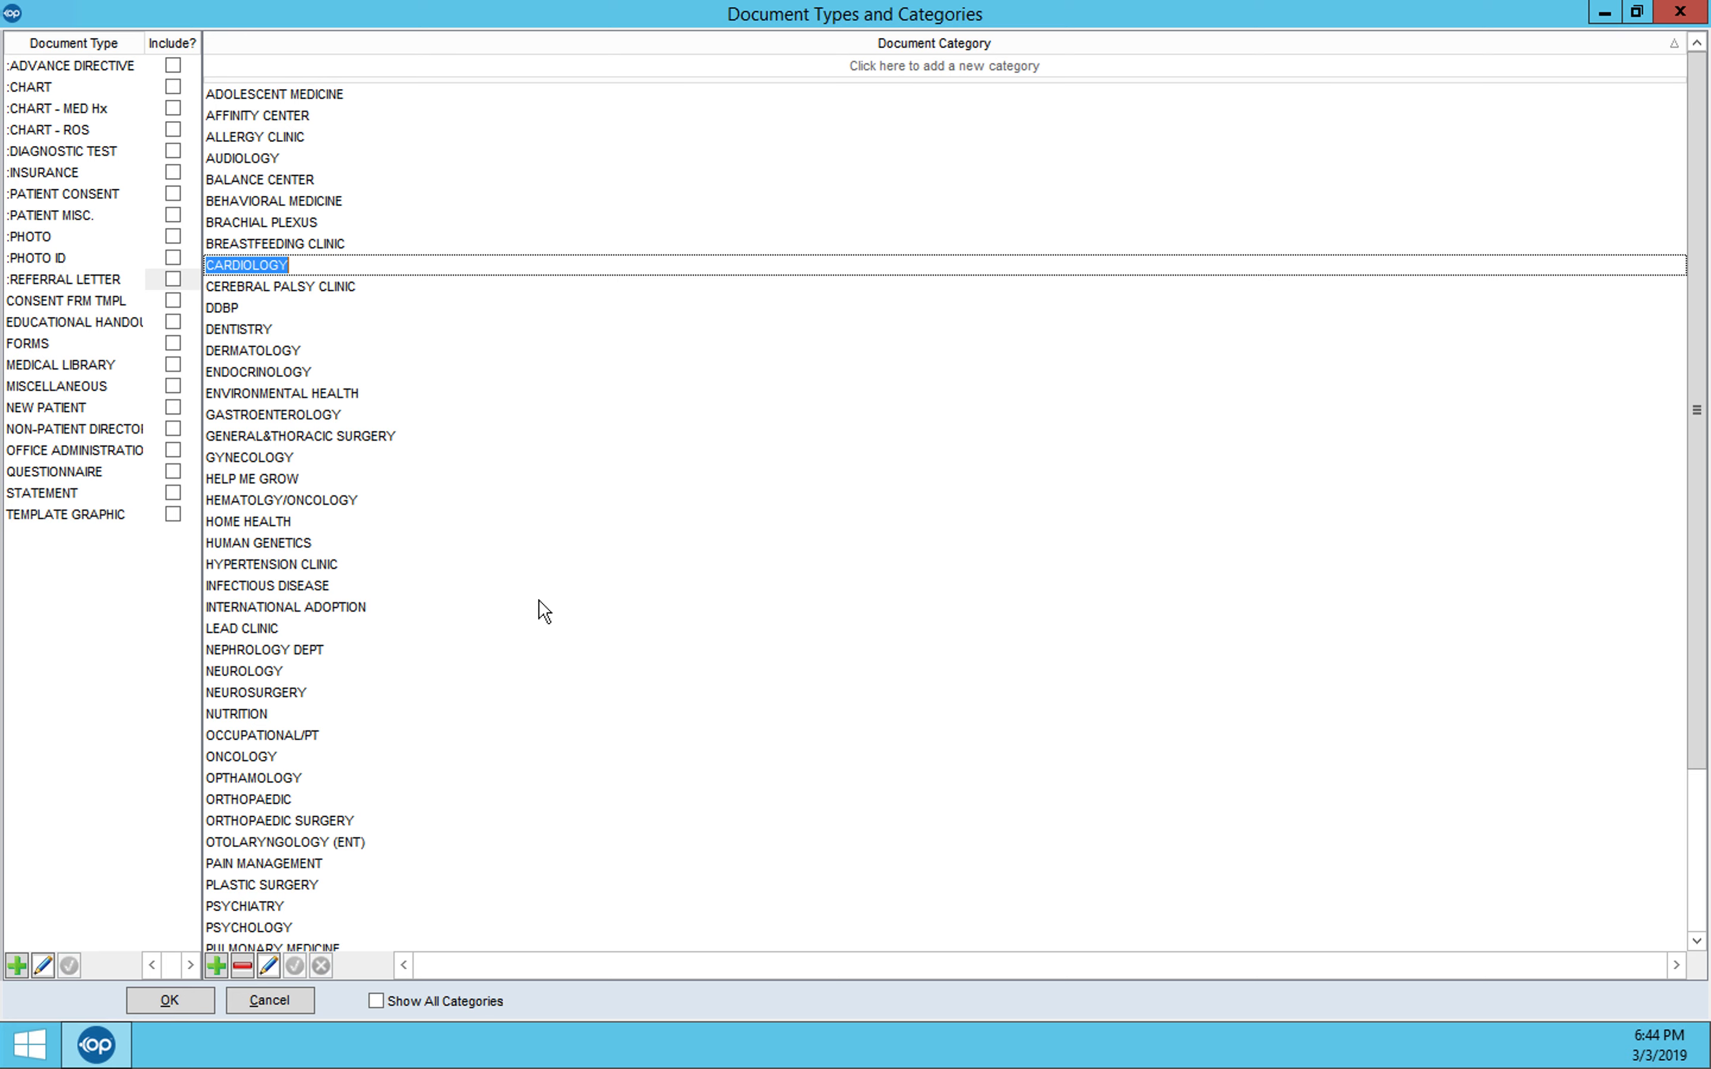
left_click(171, 1002)
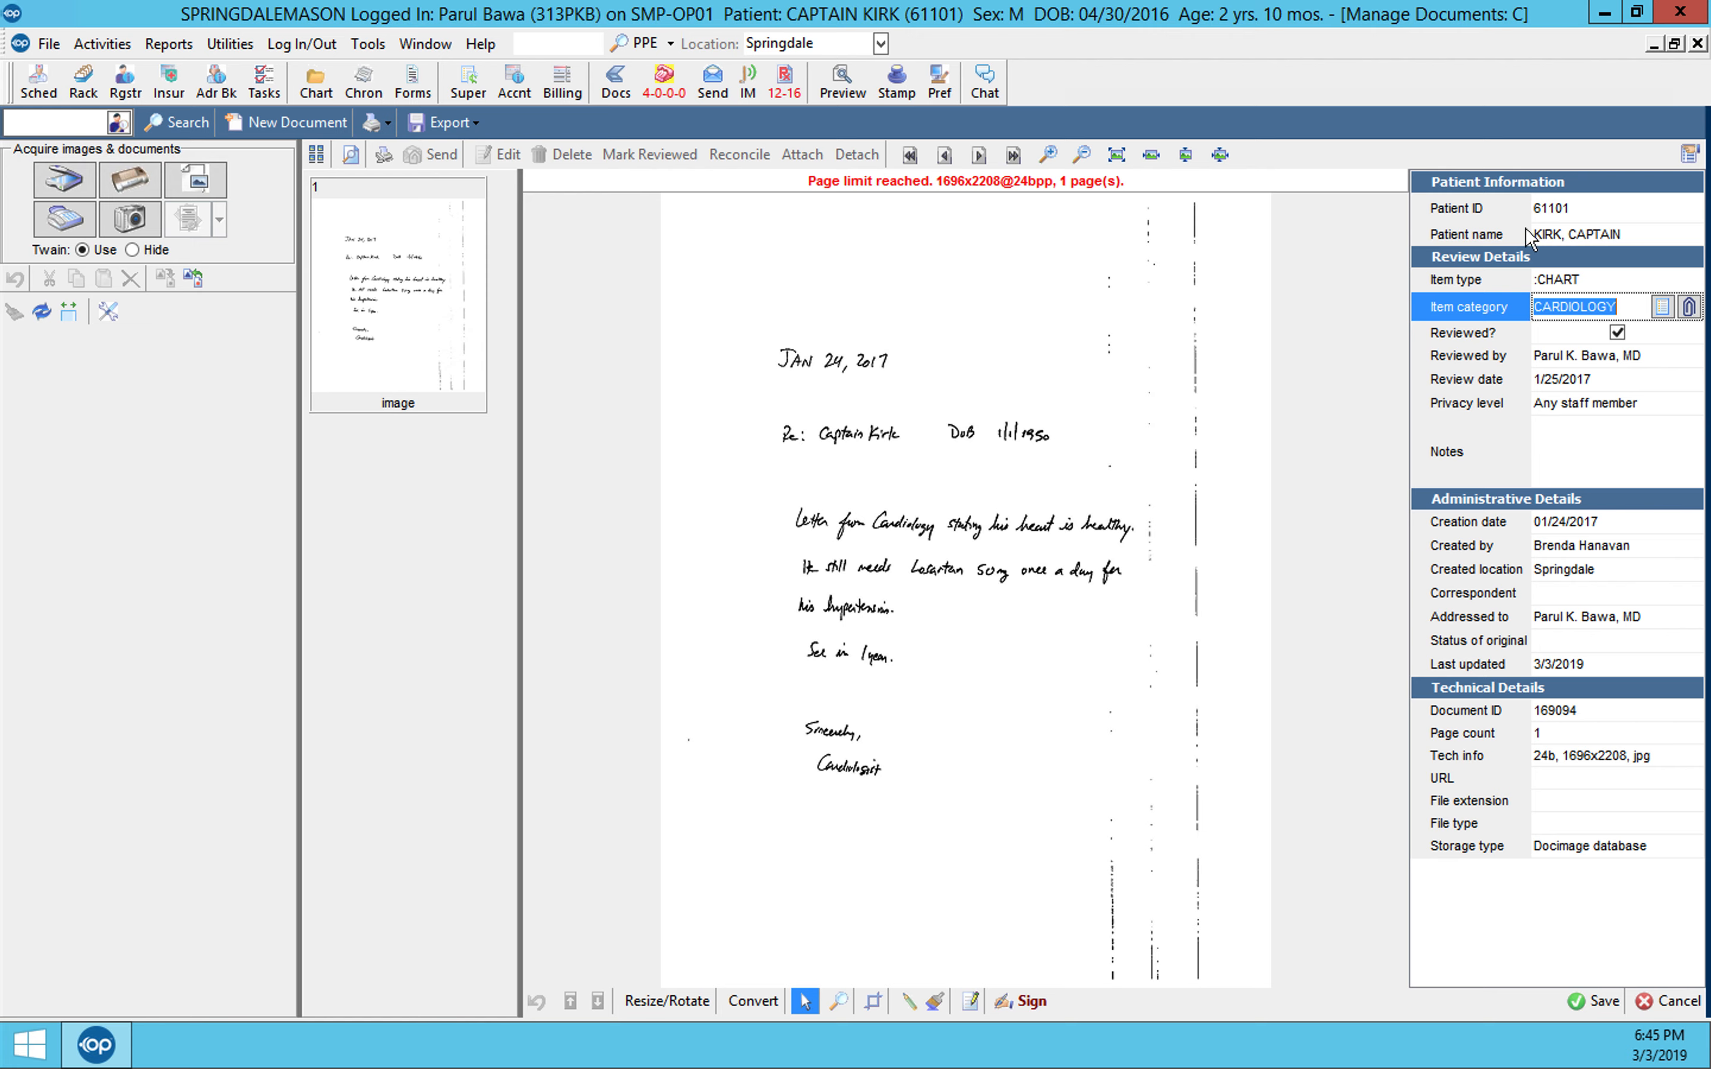
Step: Open the patient lookup for the document's Patient ID and close it without choosing another patient
left_click(1629, 233)
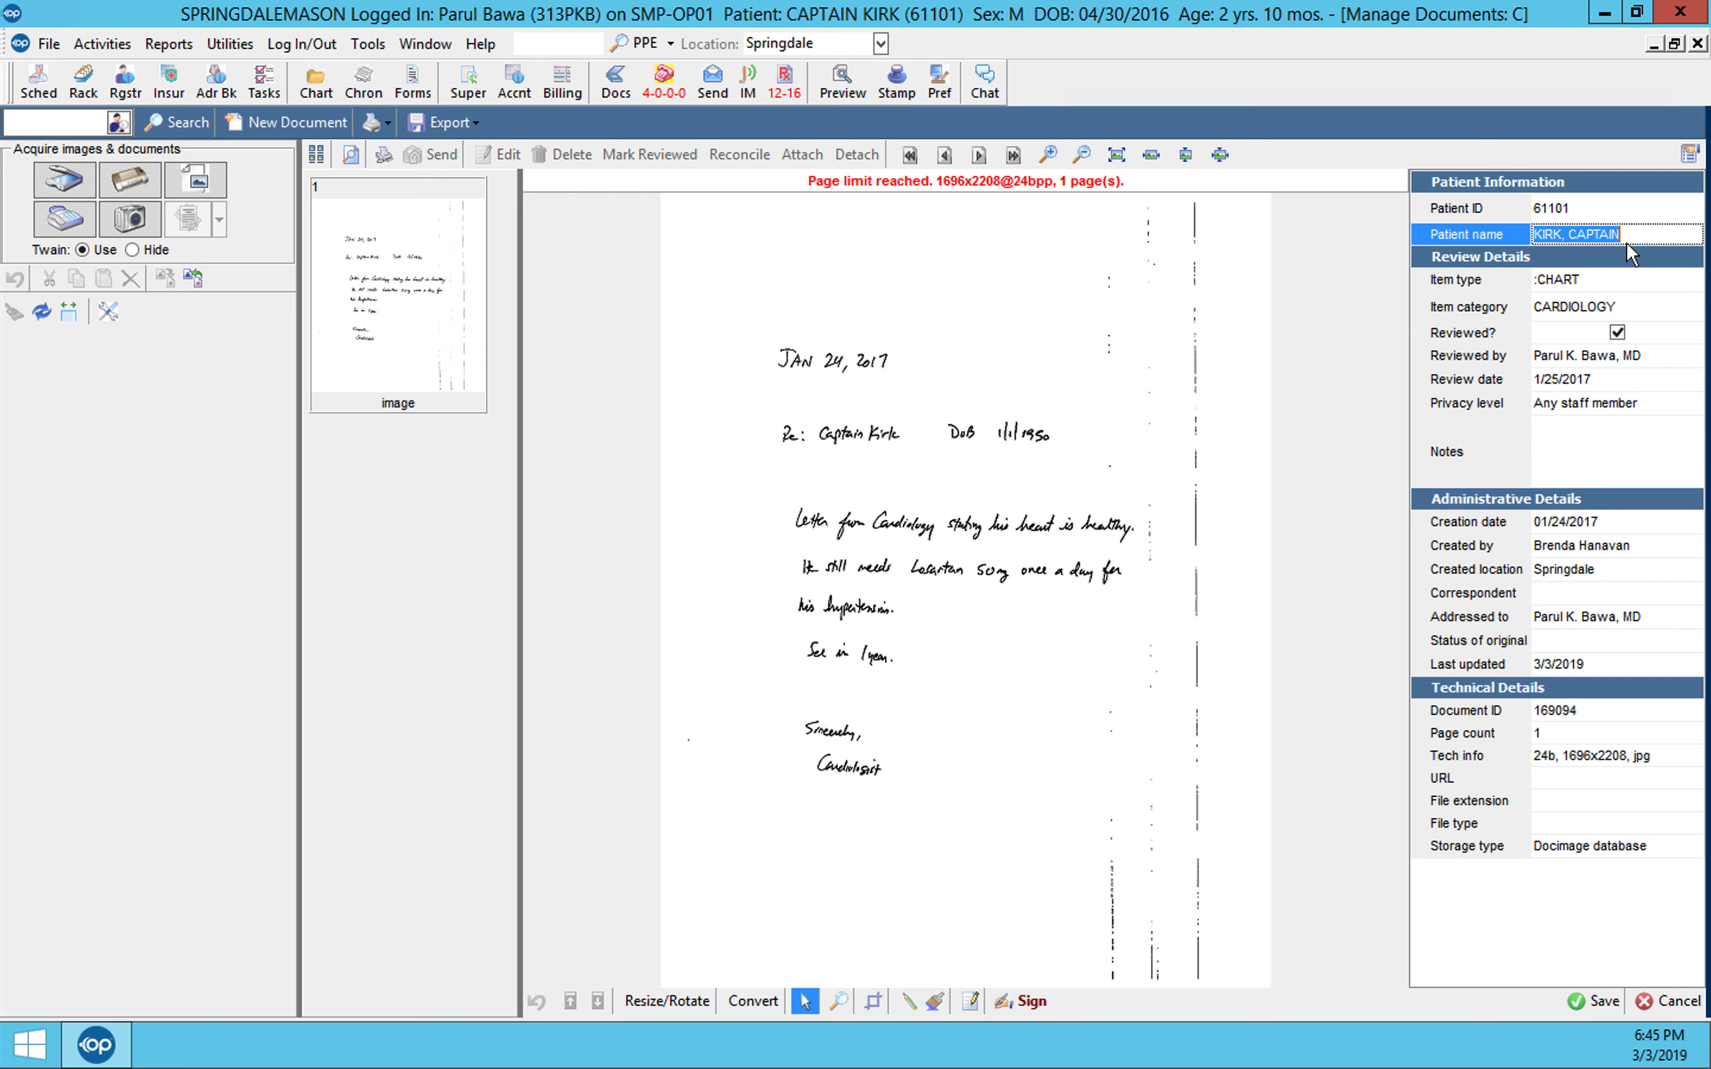
left_click(1618, 209)
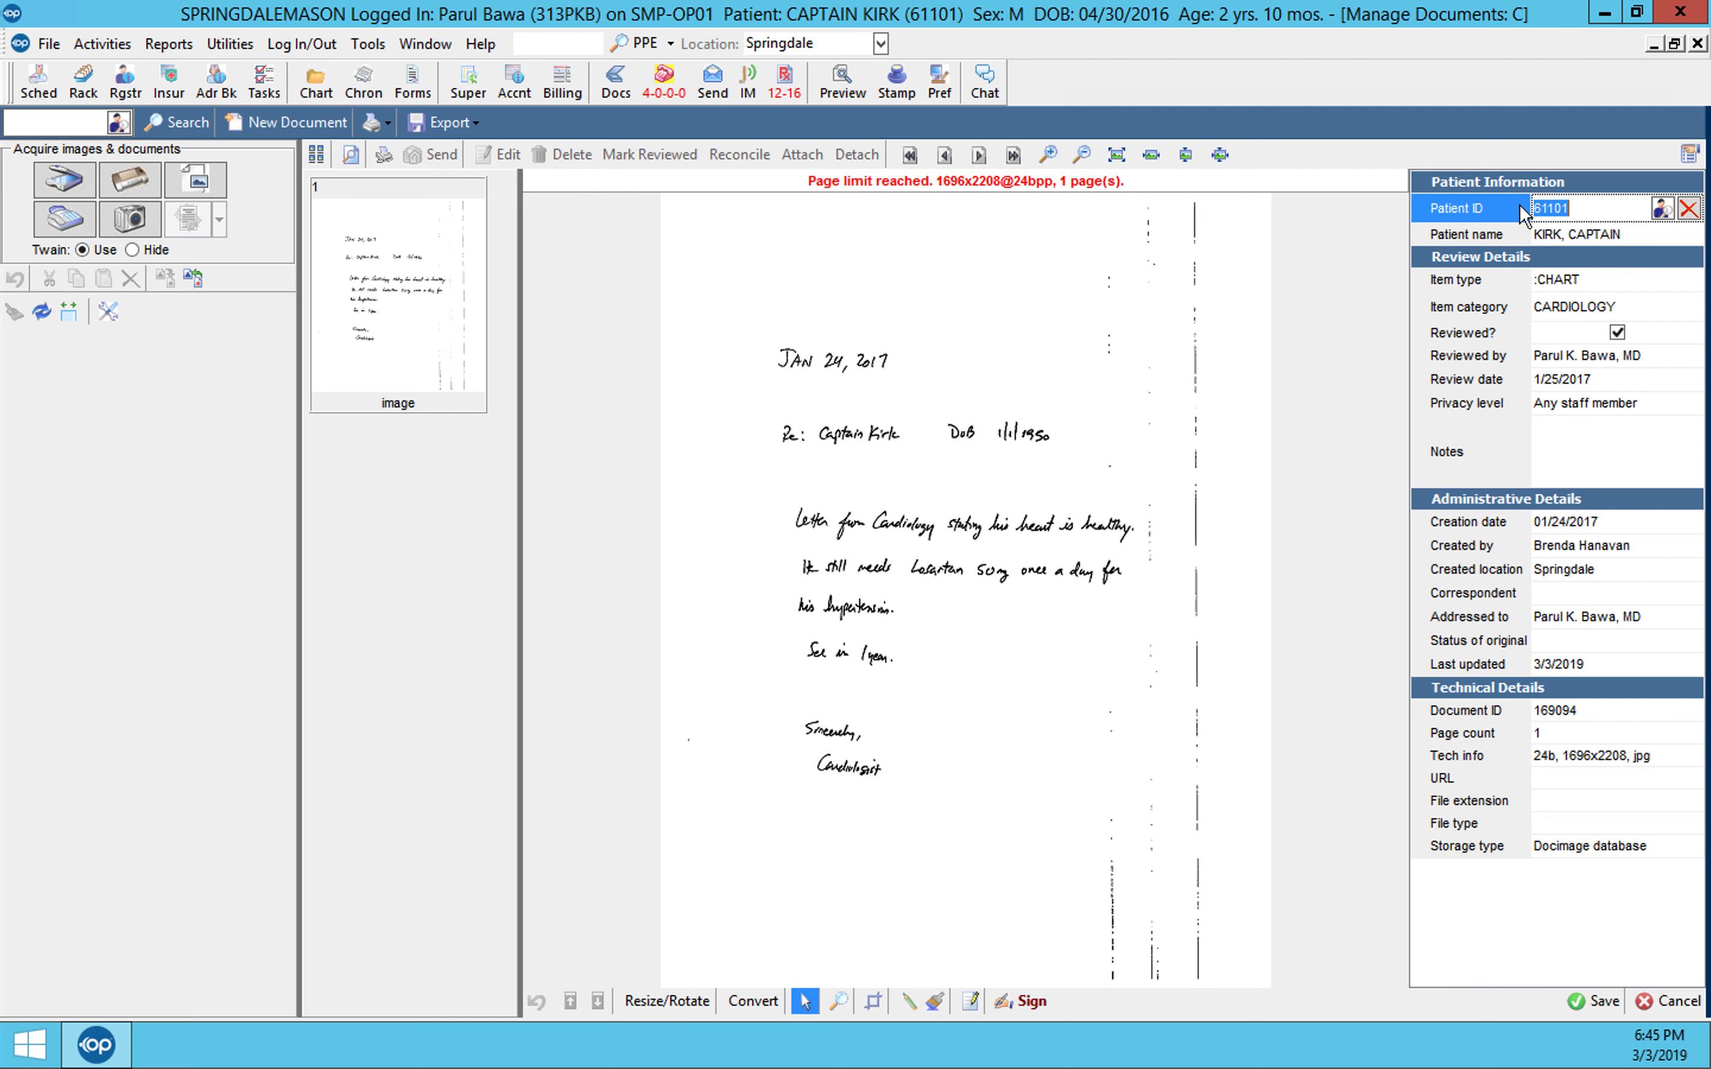
left_click(1663, 209)
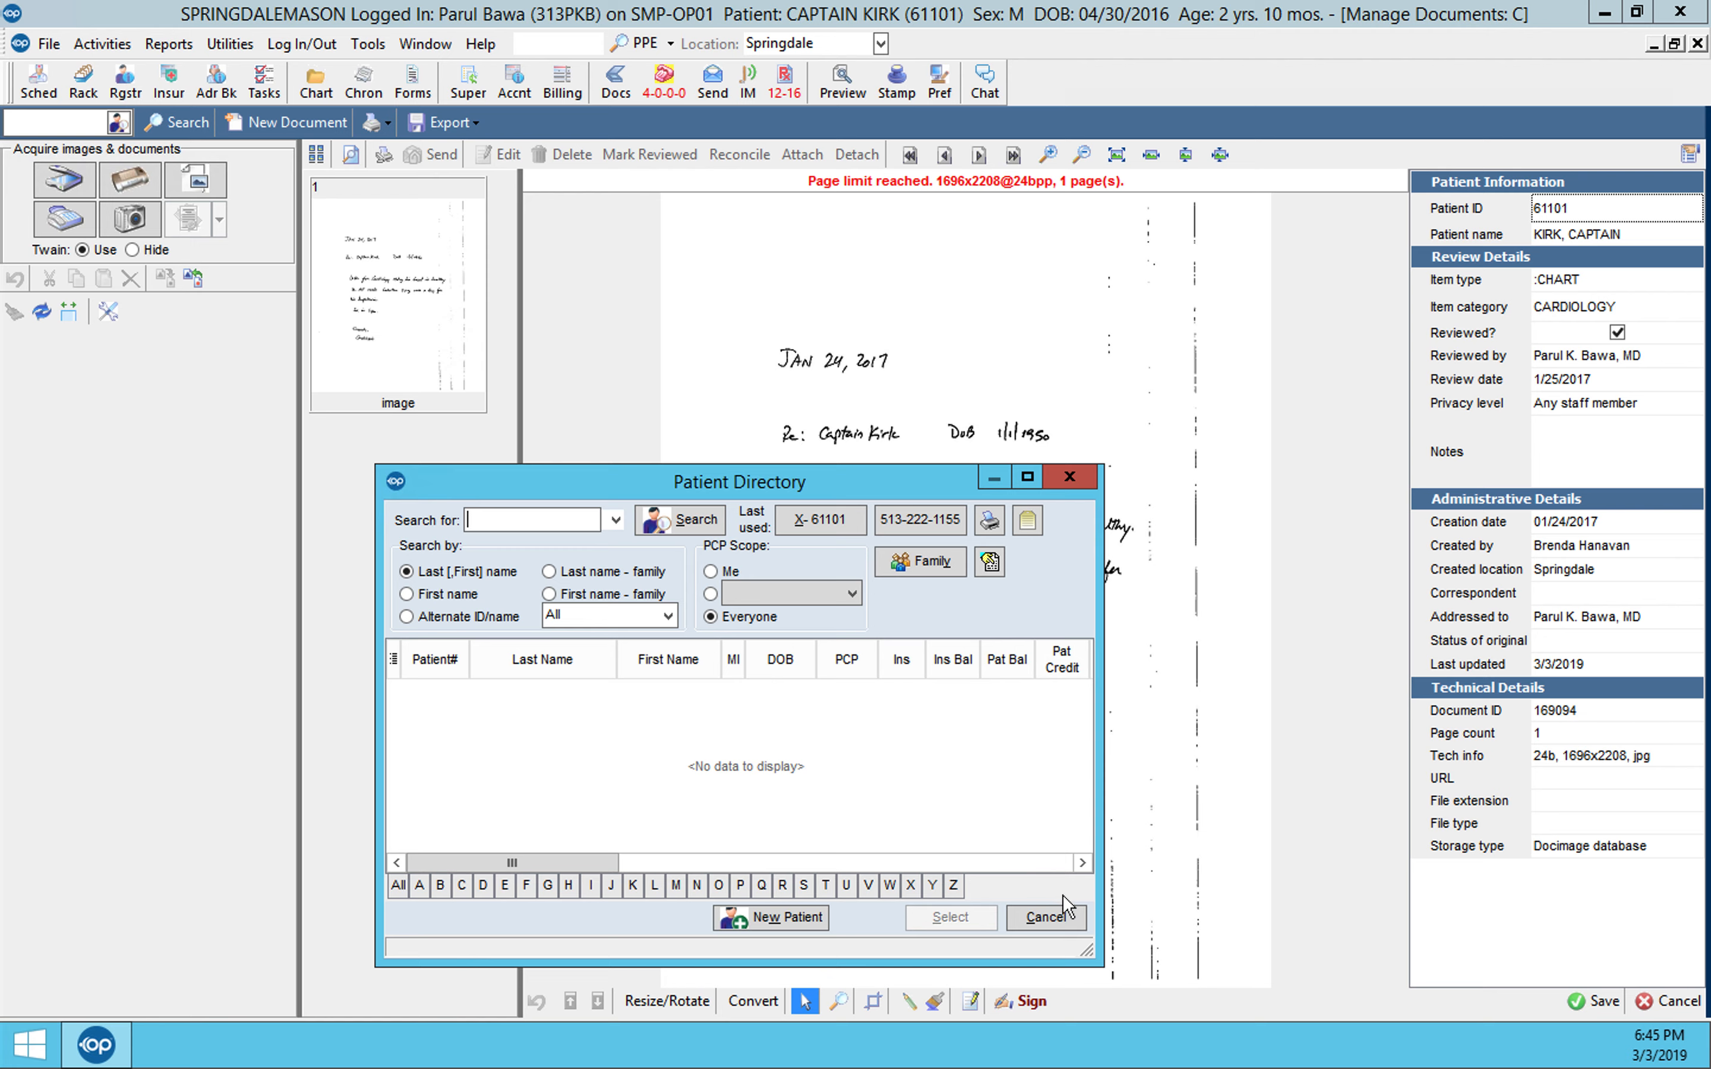
left_click(1056, 919)
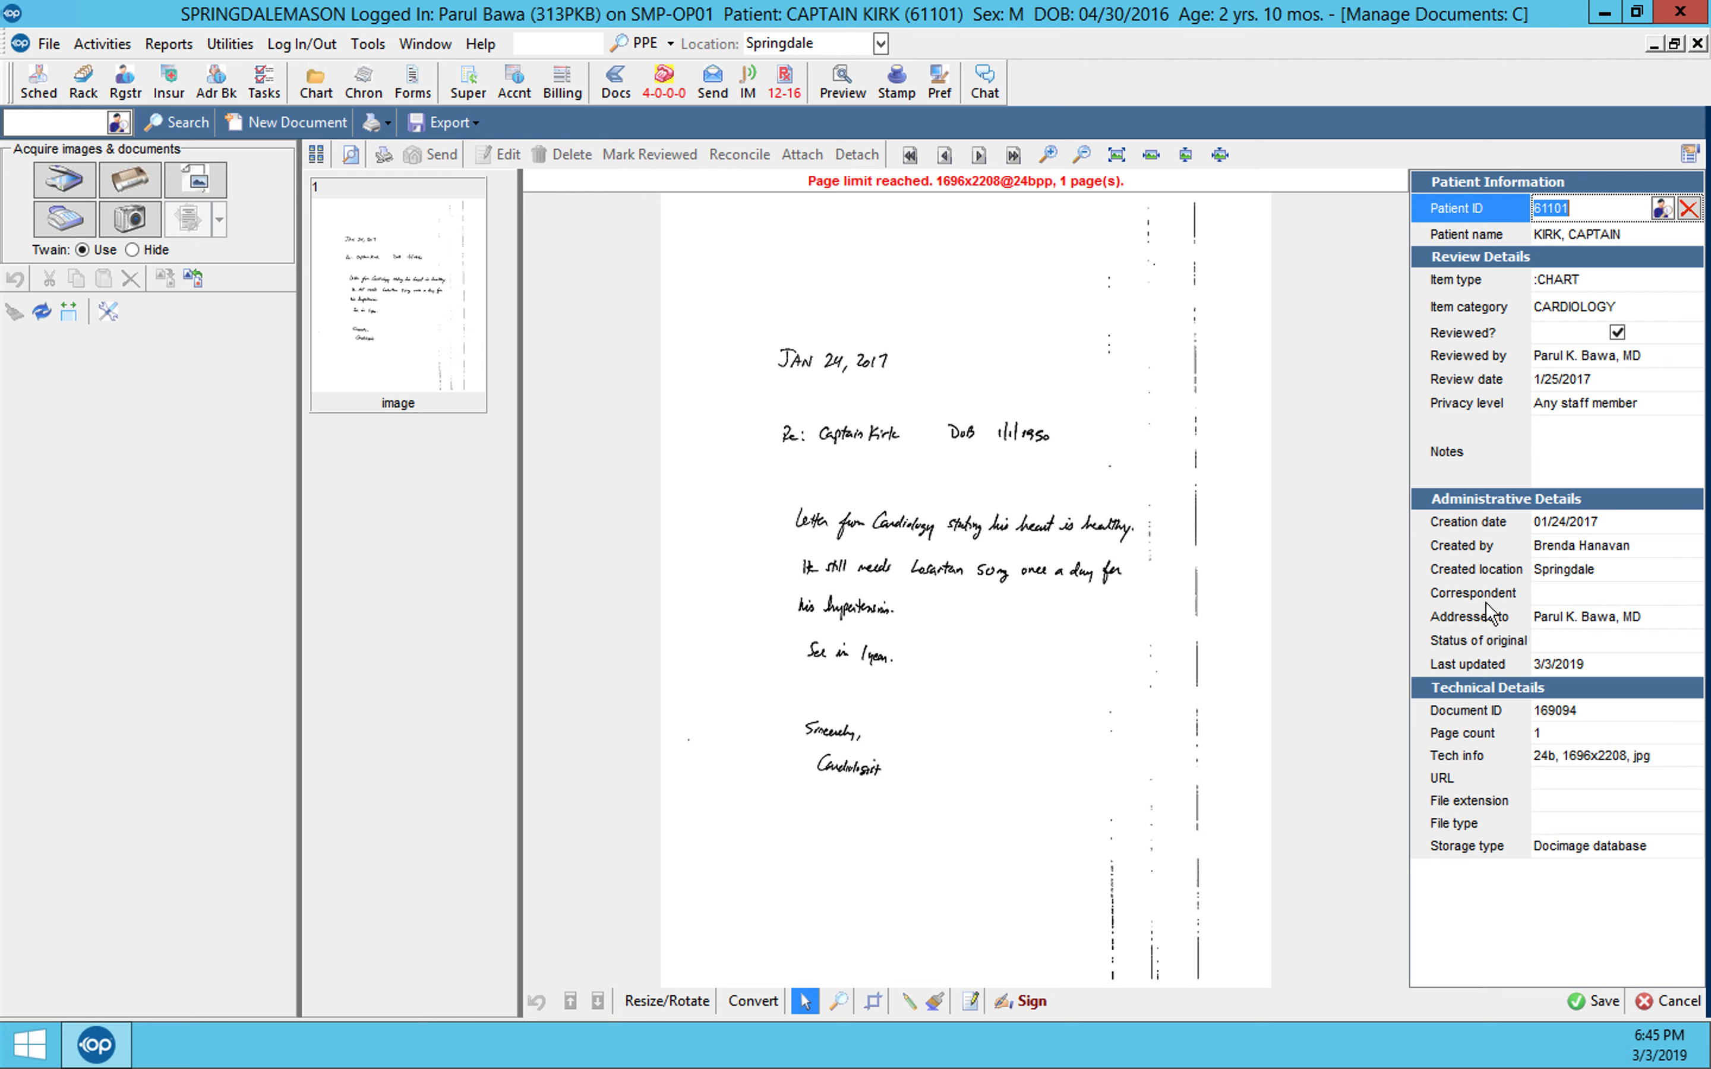
Step: Reselect the same physician as the document's addressee
left_click(1576, 617)
left_click(1691, 616)
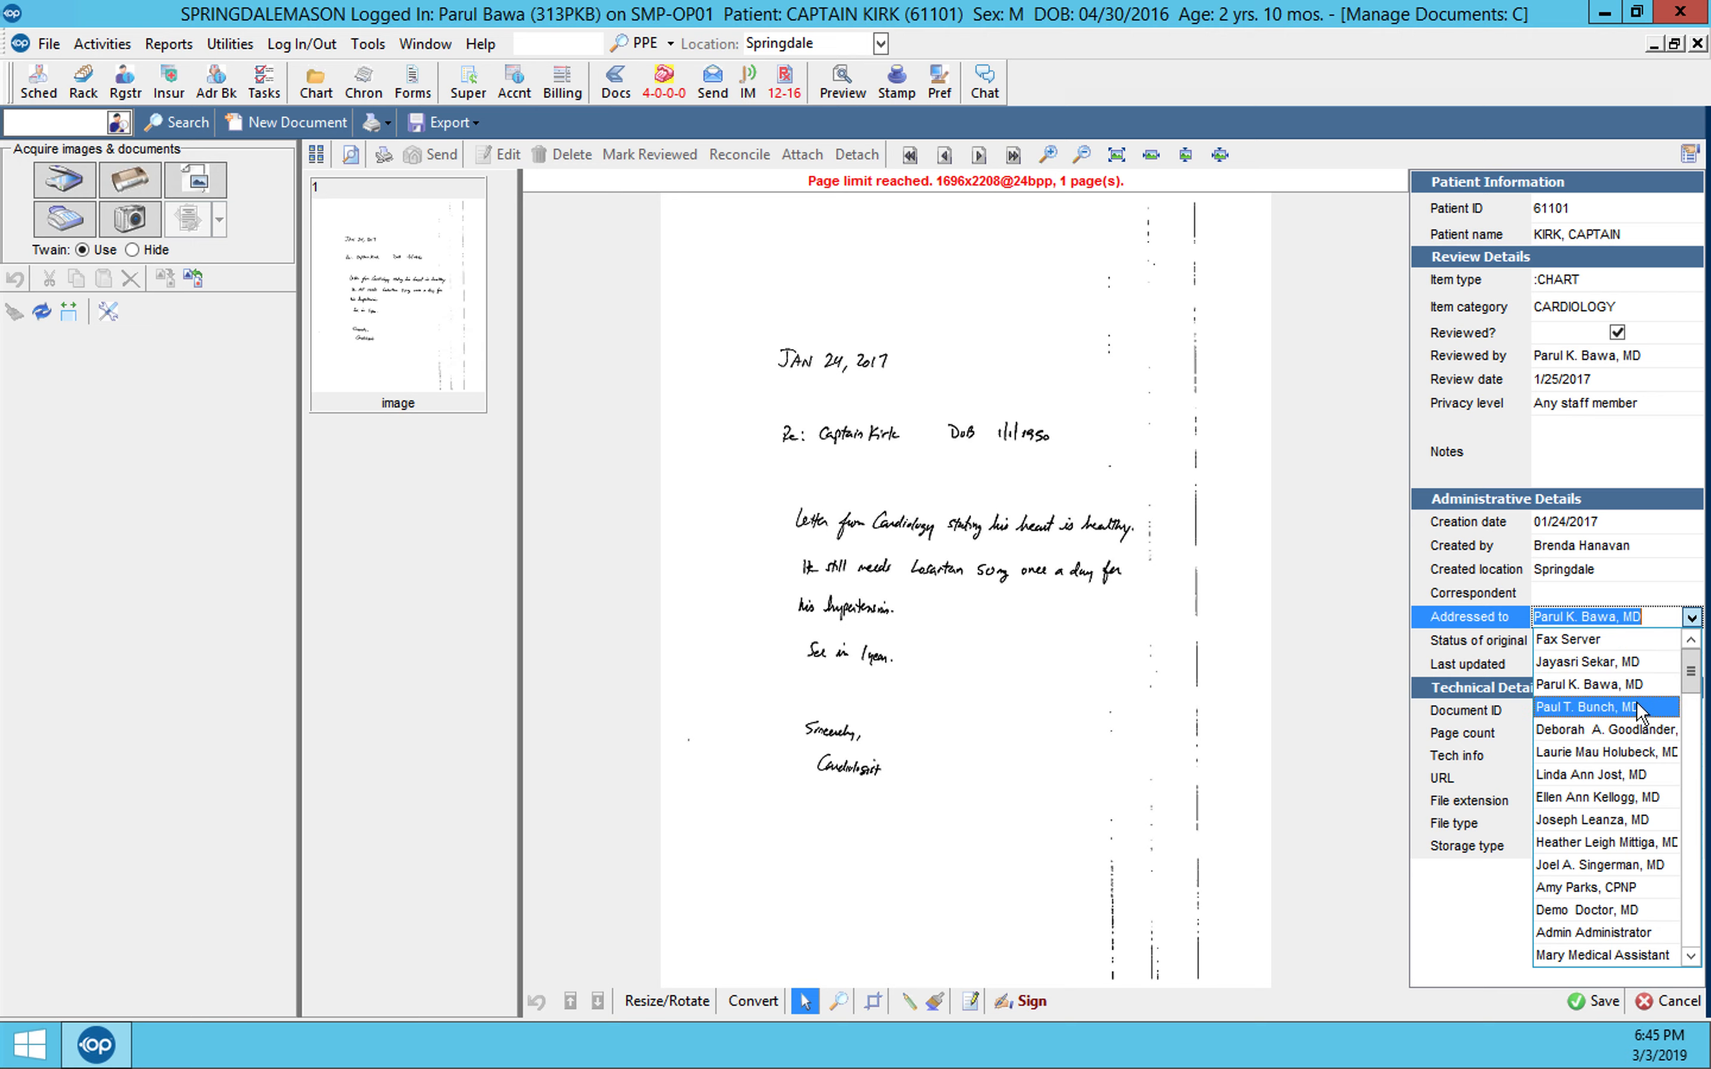
left_click(1626, 685)
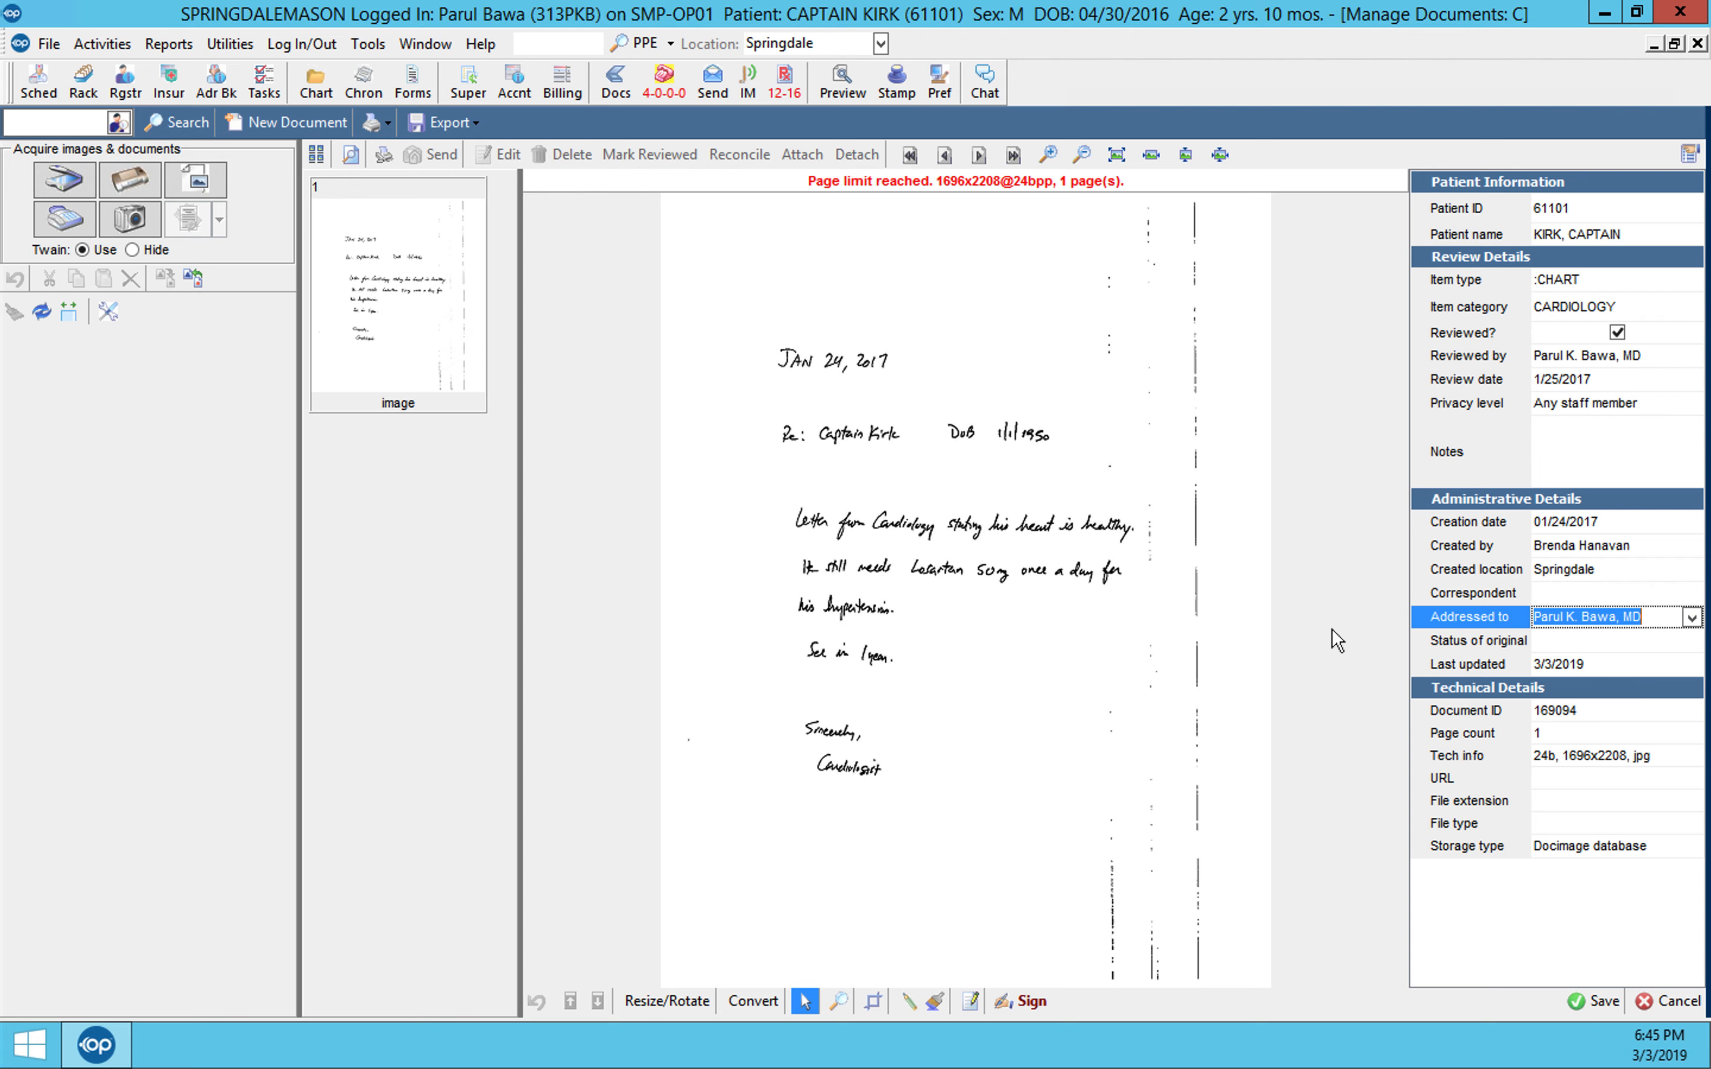
Step: Sign the letter with the physician's handwritten initials in the blank area below the cardiologist's signature
left_click(1308, 661)
left_click(1026, 1003)
left_click(932, 849)
mouse_move(932, 849)
left_mouse_down()
mouse_move(945, 889)
mouse_move(955, 820)
mouse_move(949, 889)
left_mouse_up()
left_click_drag(1009, 818, 1037, 907)
left_click(1063, 820)
mouse_move(1062, 821)
left_mouse_down()
mouse_move(1016, 902)
mouse_move(1102, 895)
left_mouse_up()
left_click_drag(1093, 792, 1112, 881)
mouse_move(1095, 783)
left_mouse_down()
mouse_move(1165, 826)
mouse_move(1105, 911)
left_mouse_up()
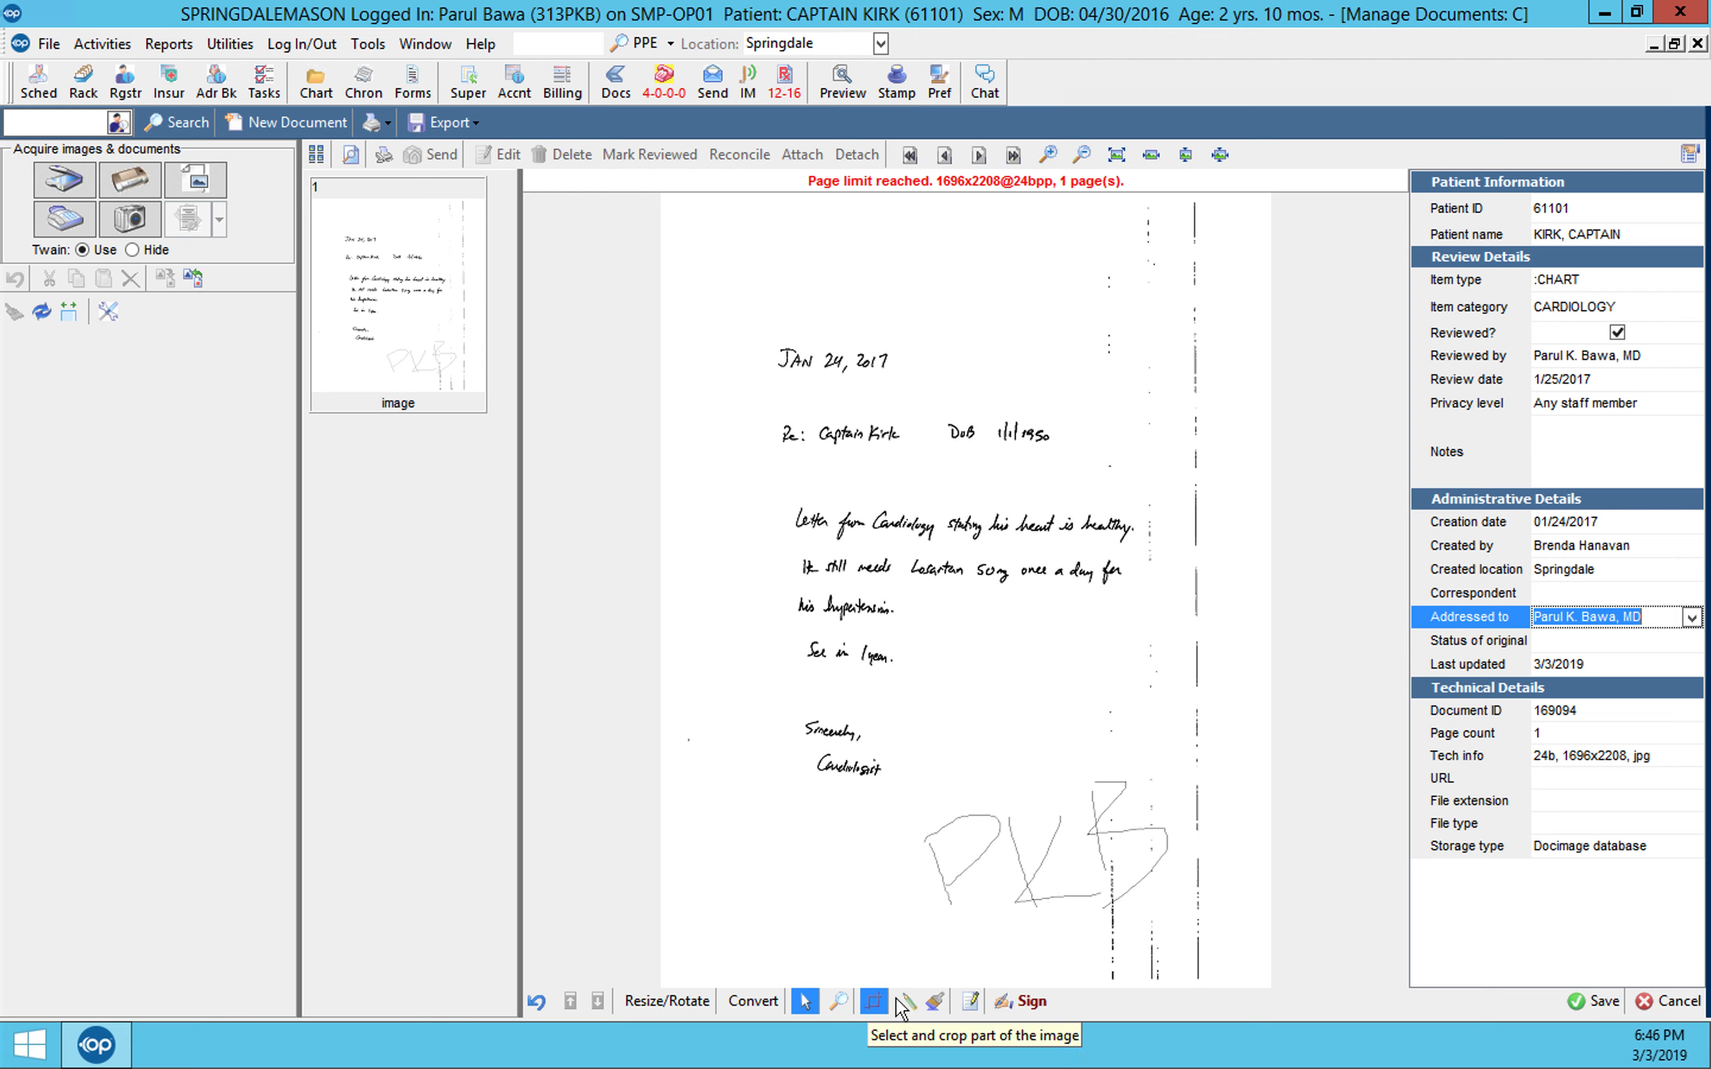
Step: Highlight "Losartan 50mg" in the letter in yellow, and discard all unsaved edits to the document
left_click(937, 1003)
left_click_drag(908, 563, 1020, 579)
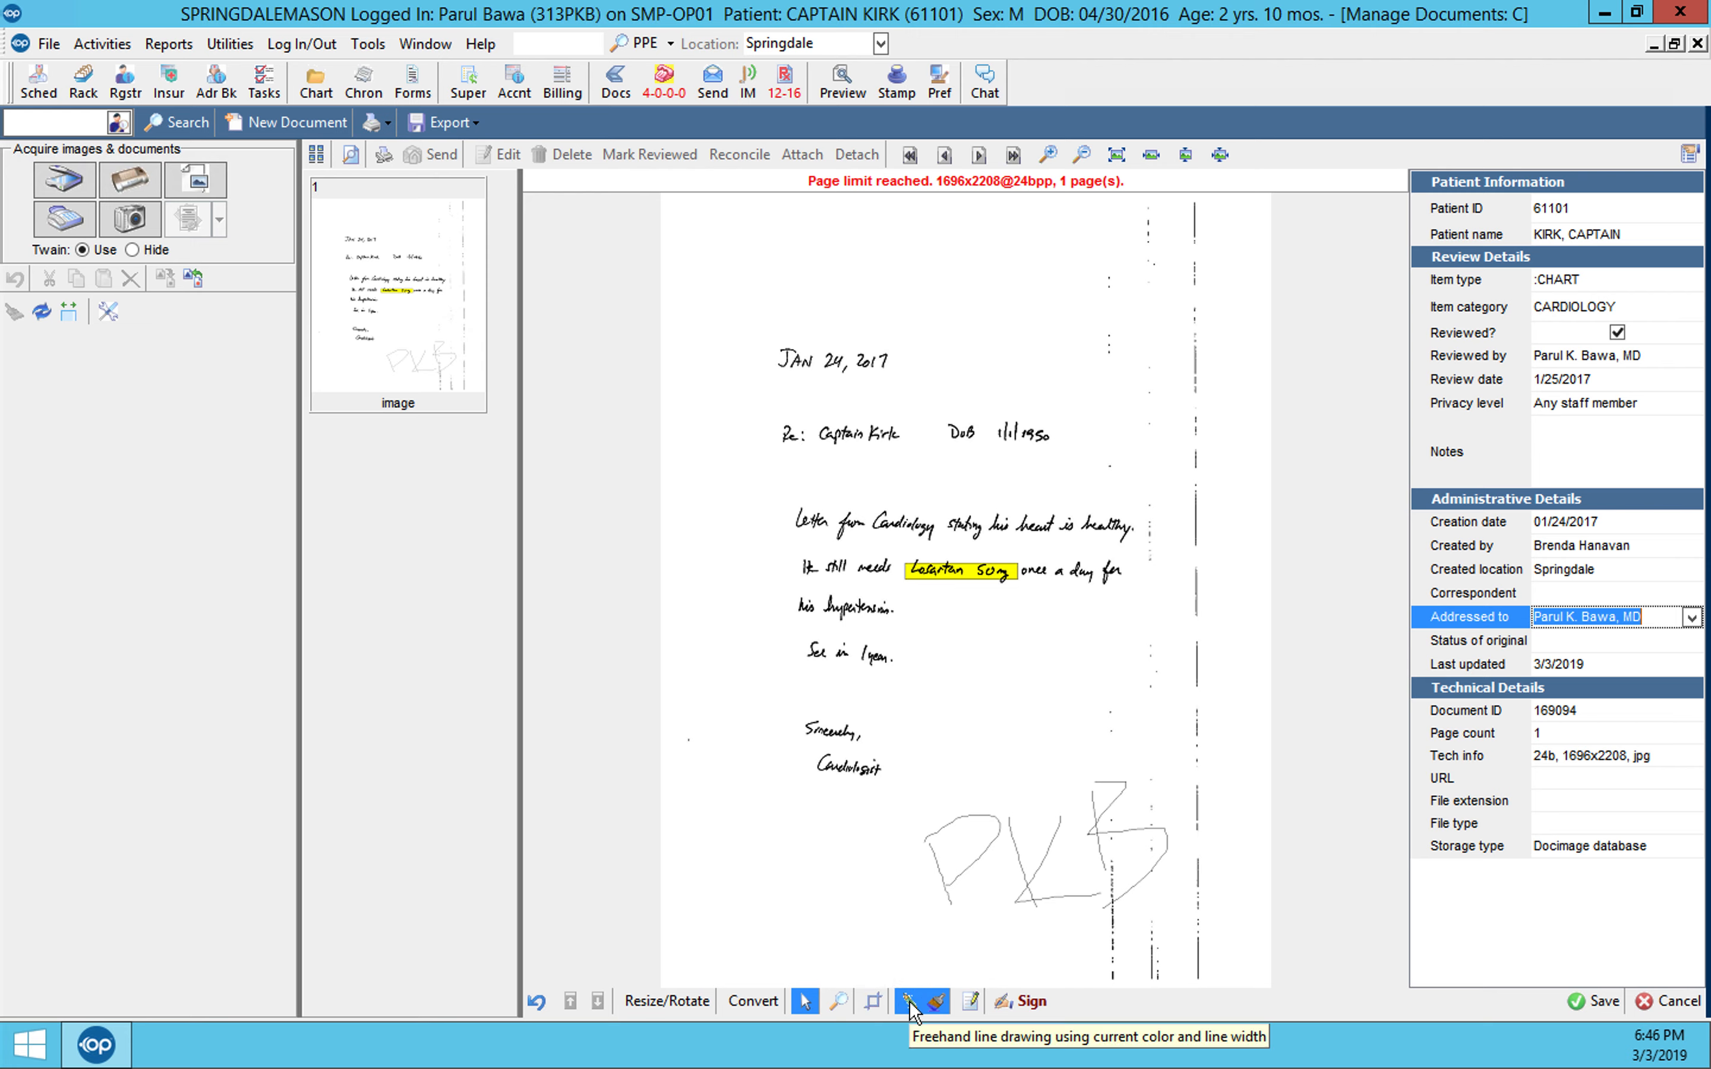
left_click(972, 1001)
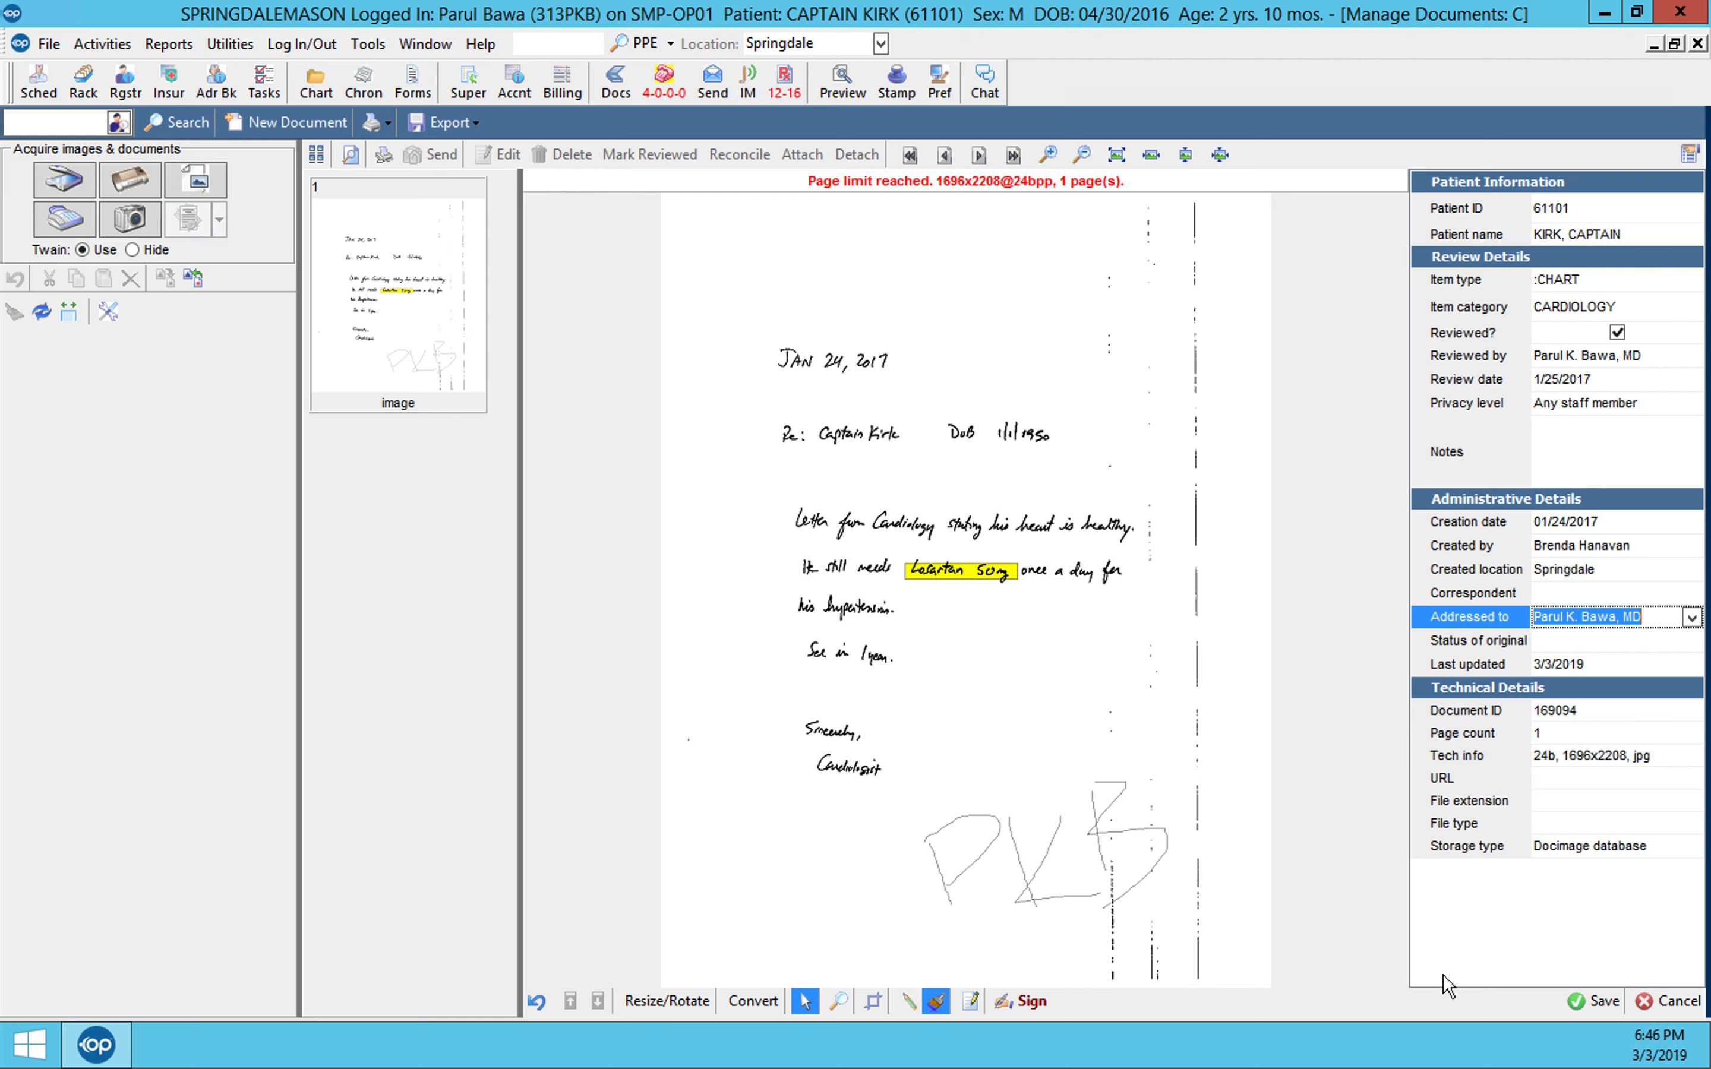
left_click(1647, 1011)
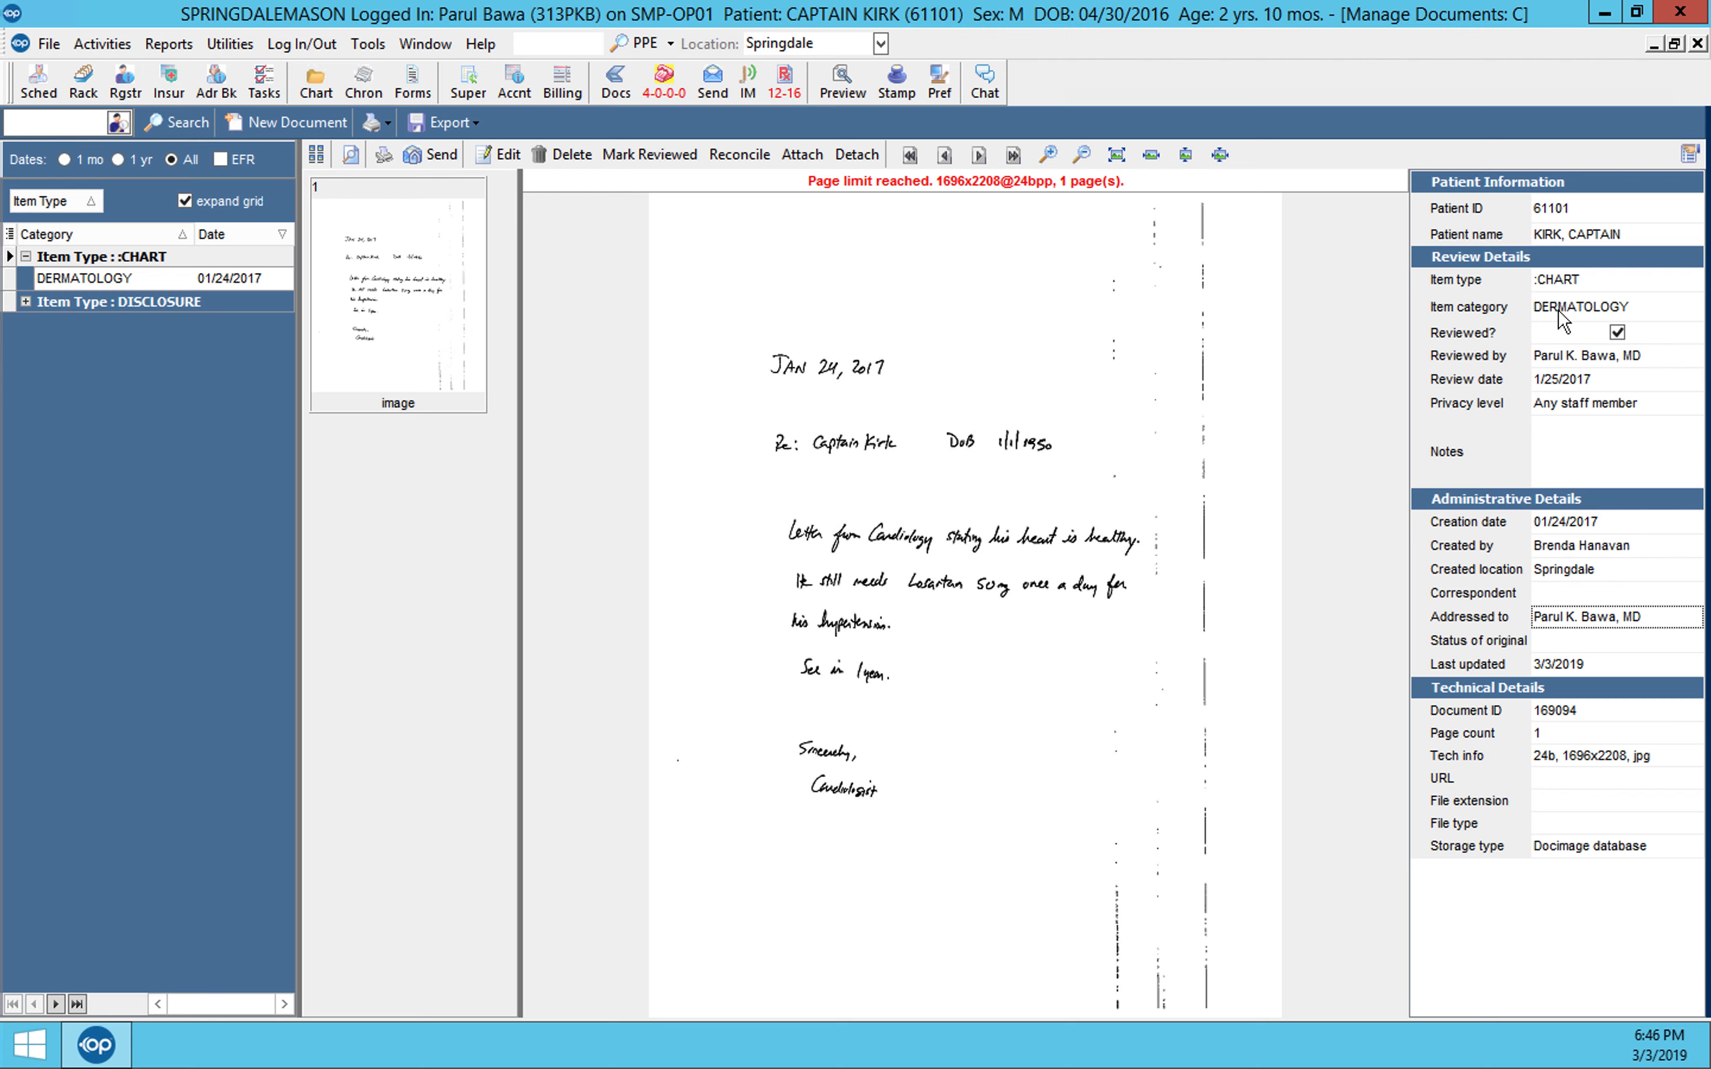
Step: Change the chart document's item category to CARDIOLOGY from the :REFERRAL LETTER categories and save the document
left_click(1578, 304)
left_click(493, 157)
left_click(1555, 305)
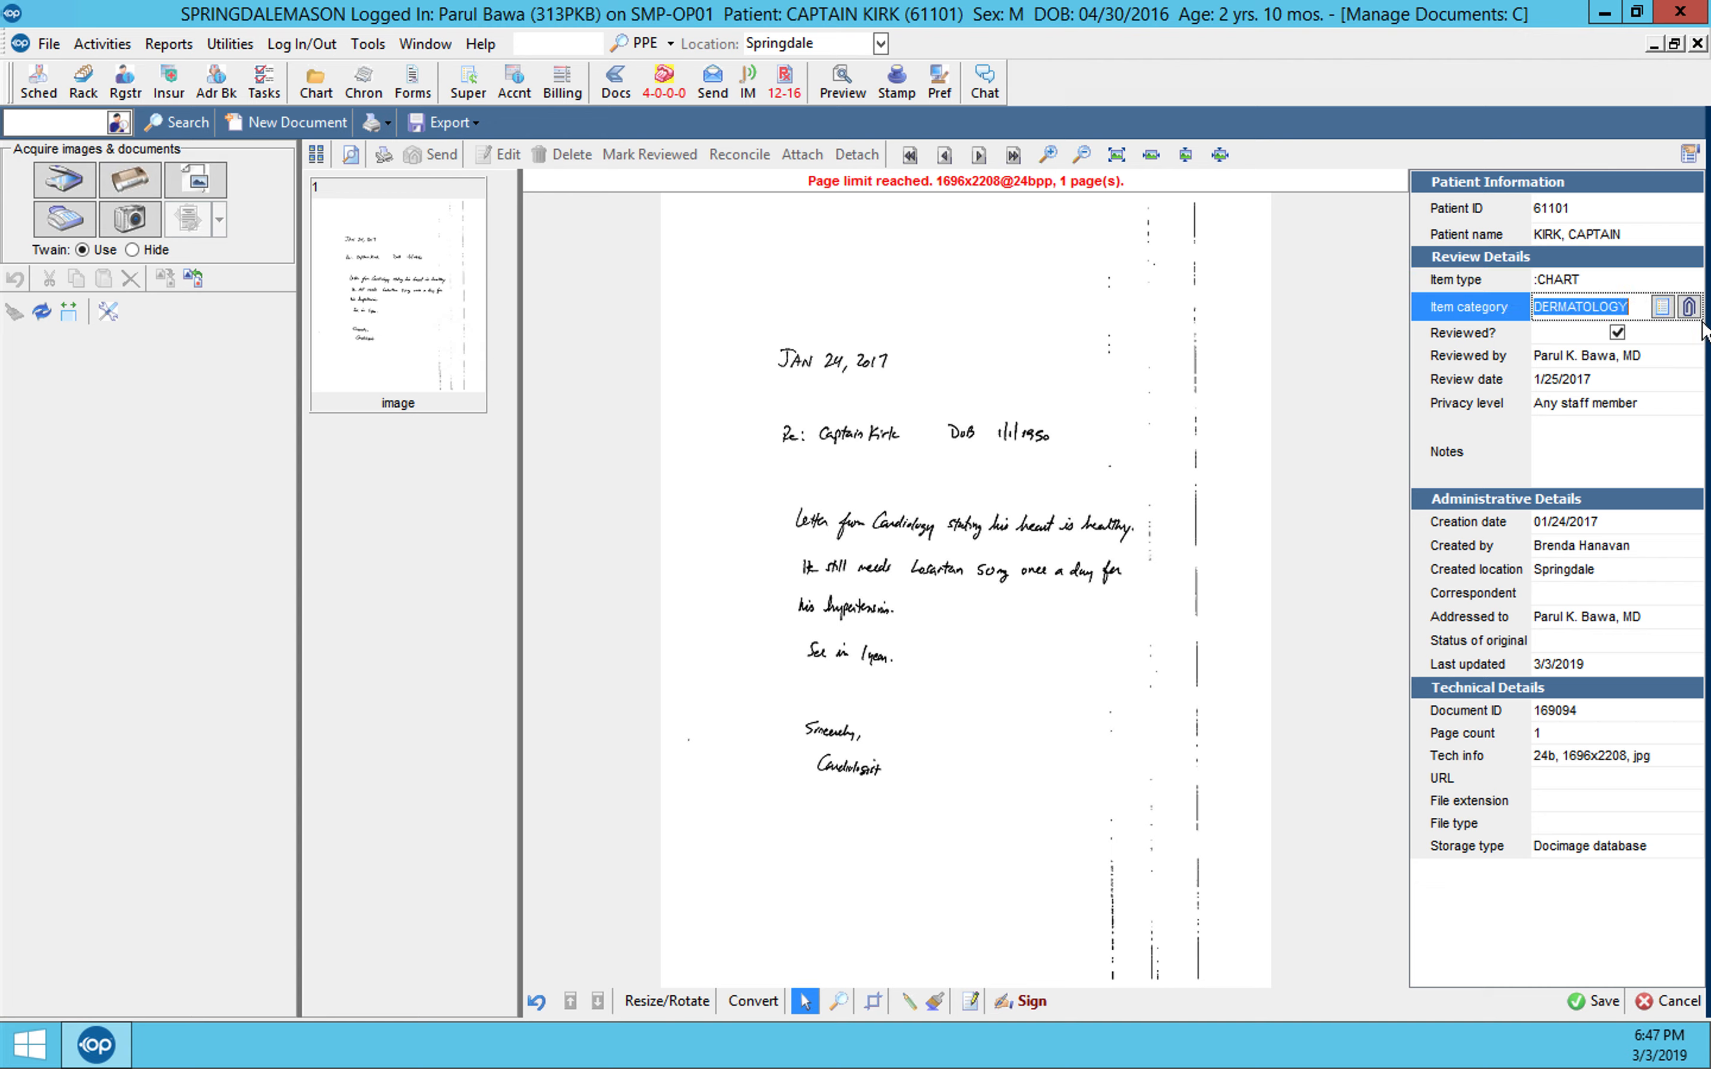
left_click(1662, 306)
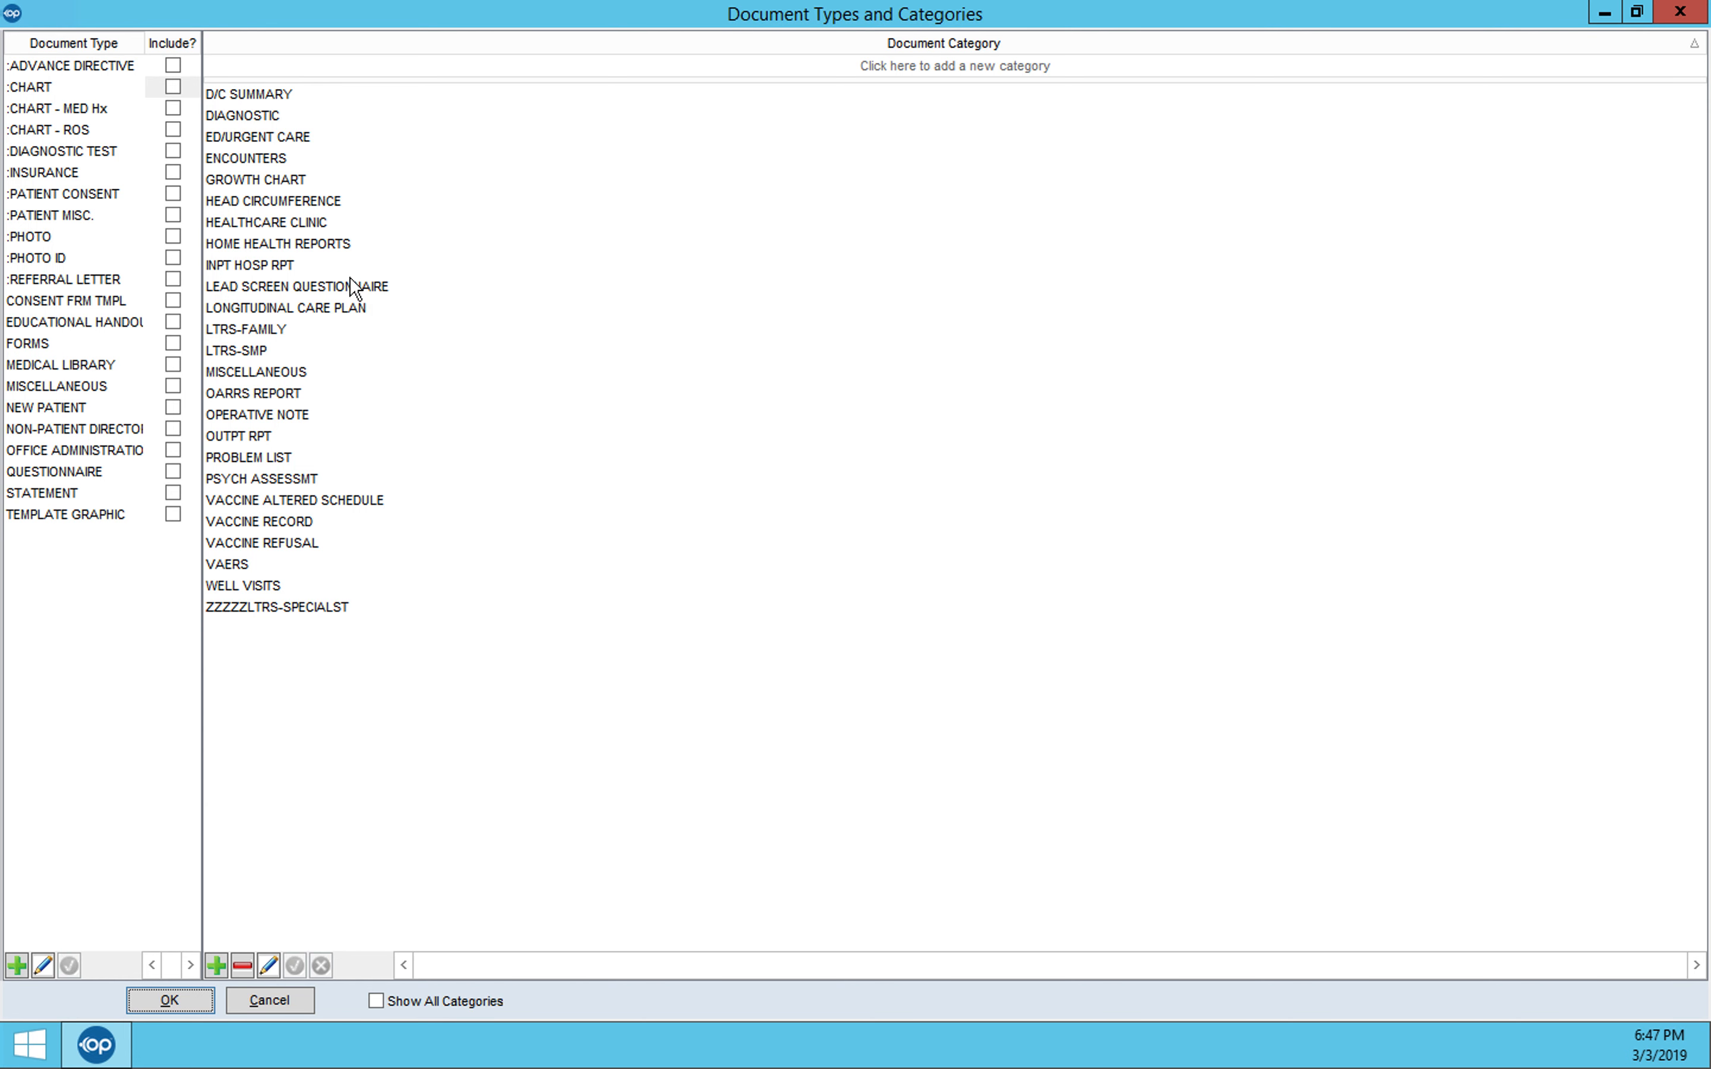
left_click(56, 280)
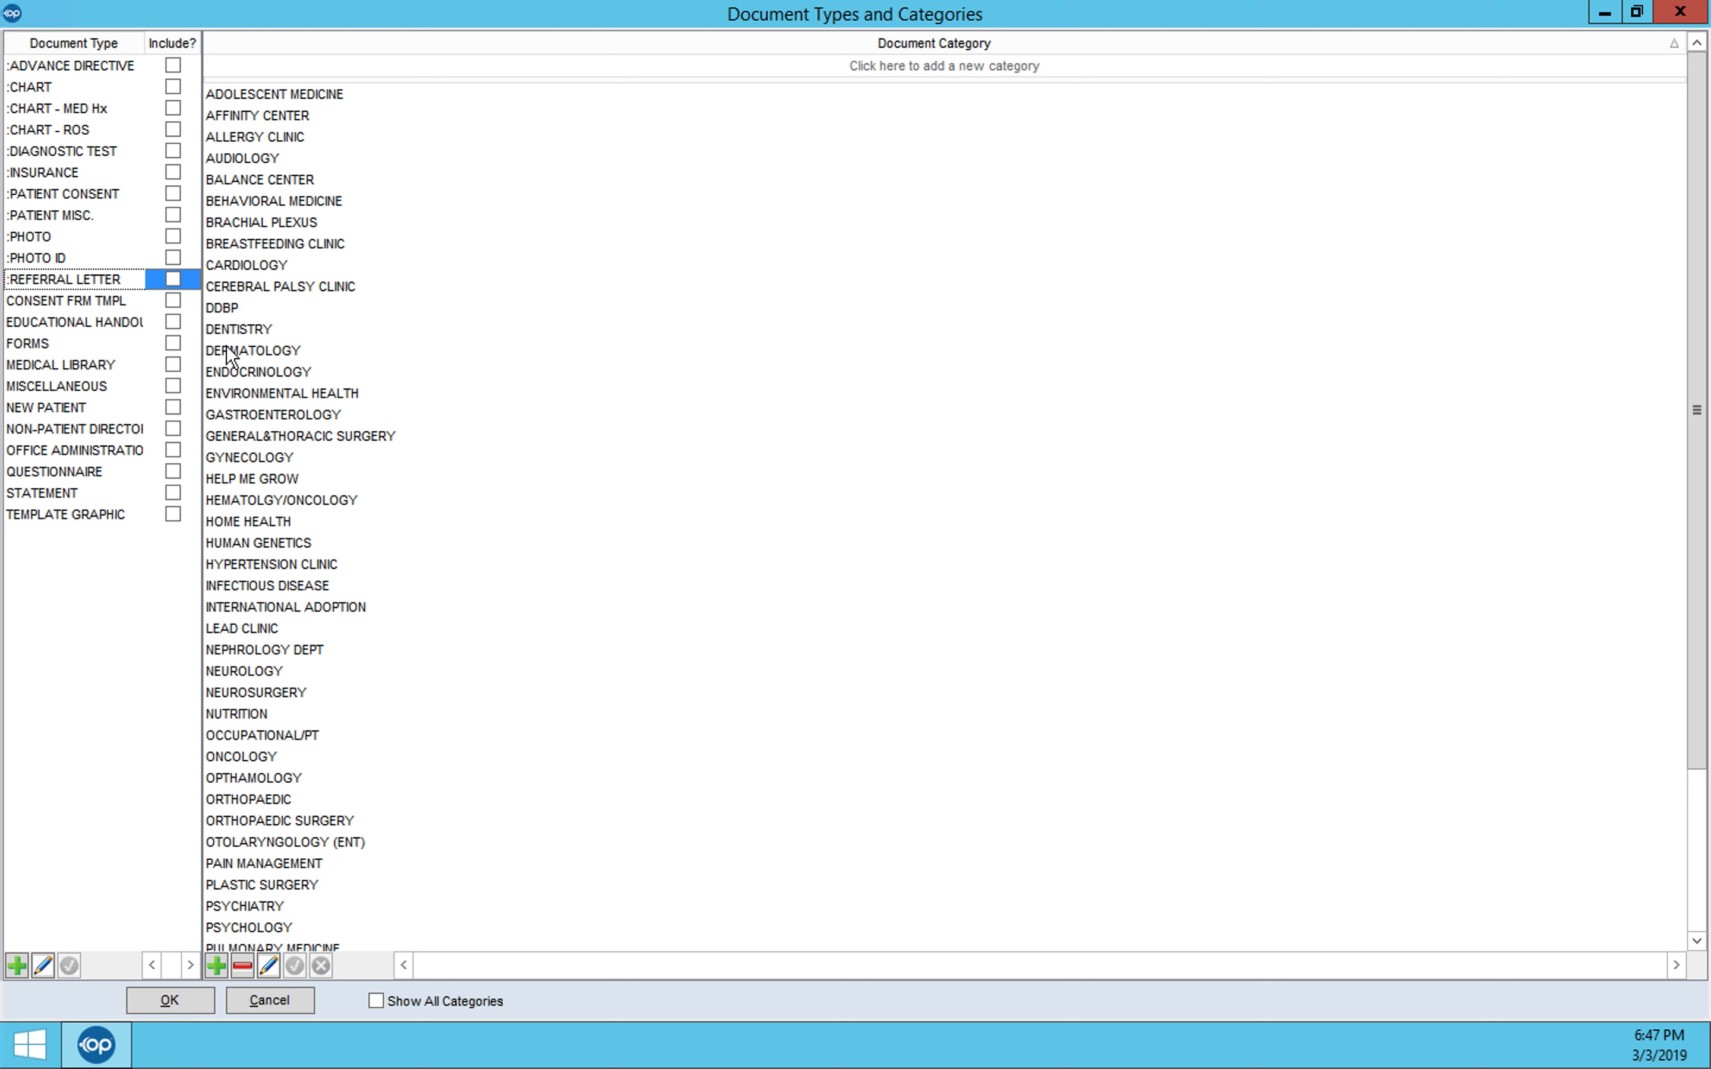
left_click(223, 266)
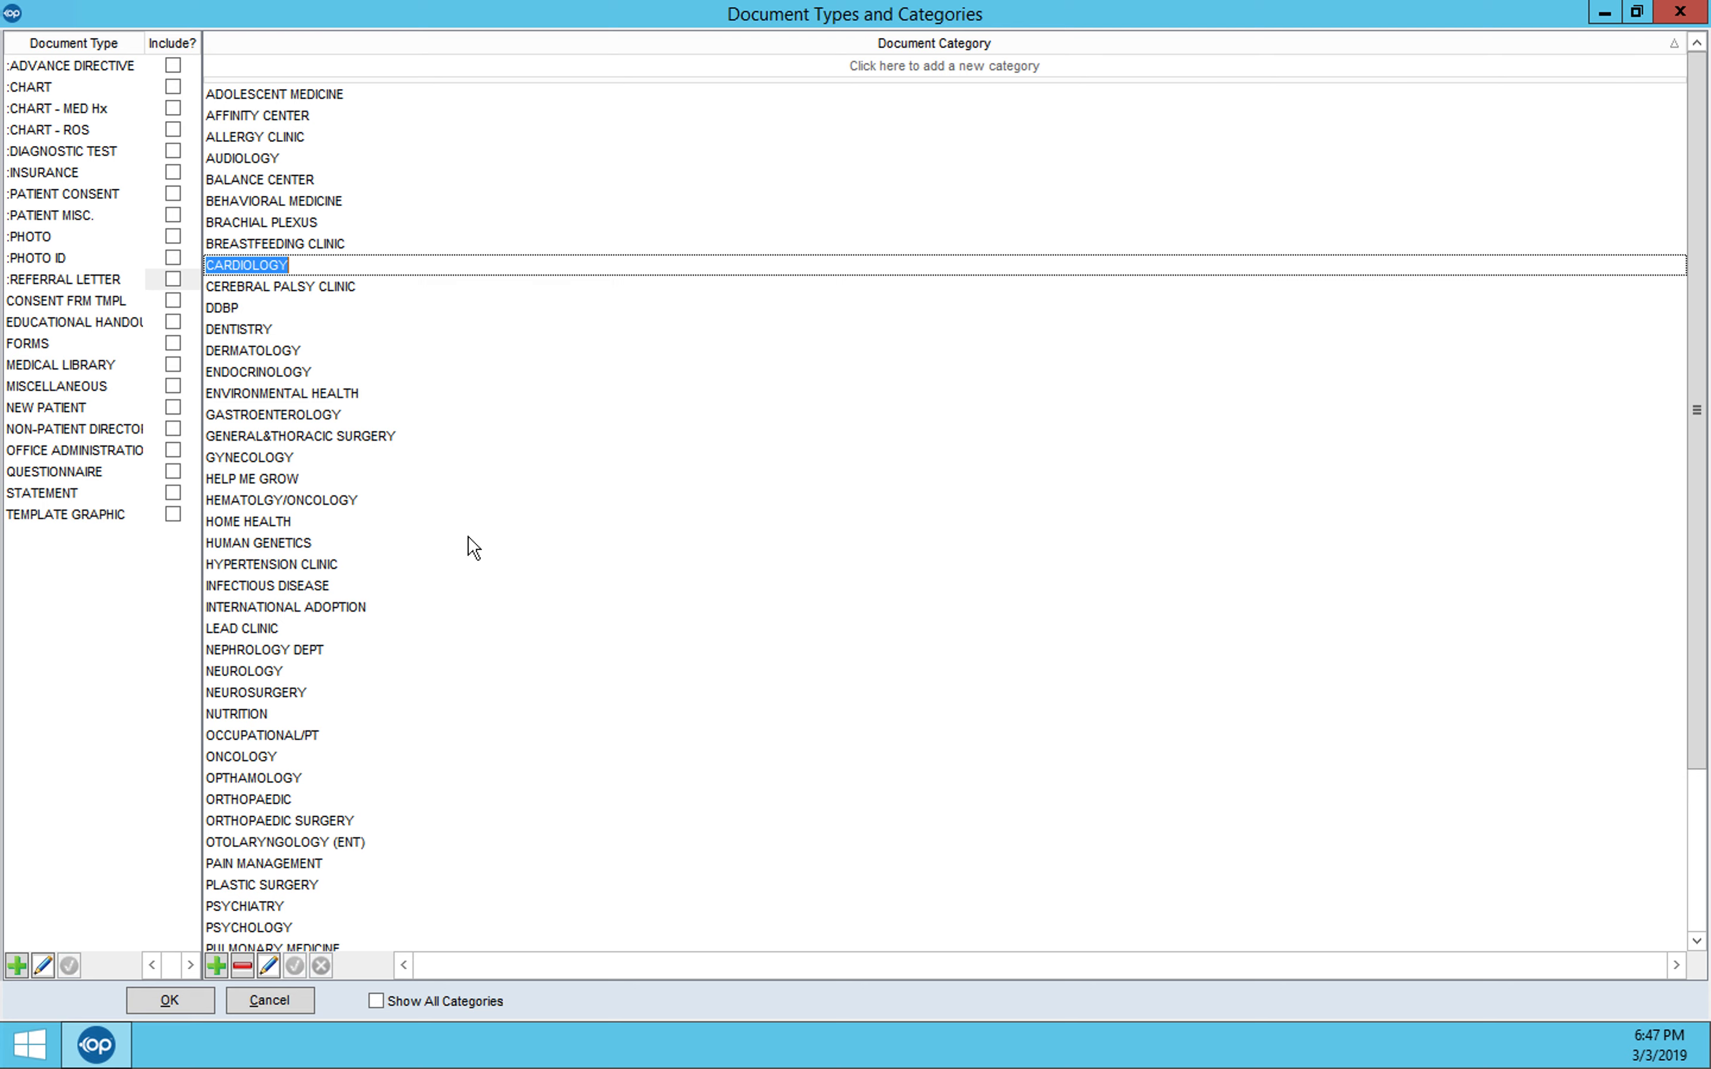
left_click(167, 1002)
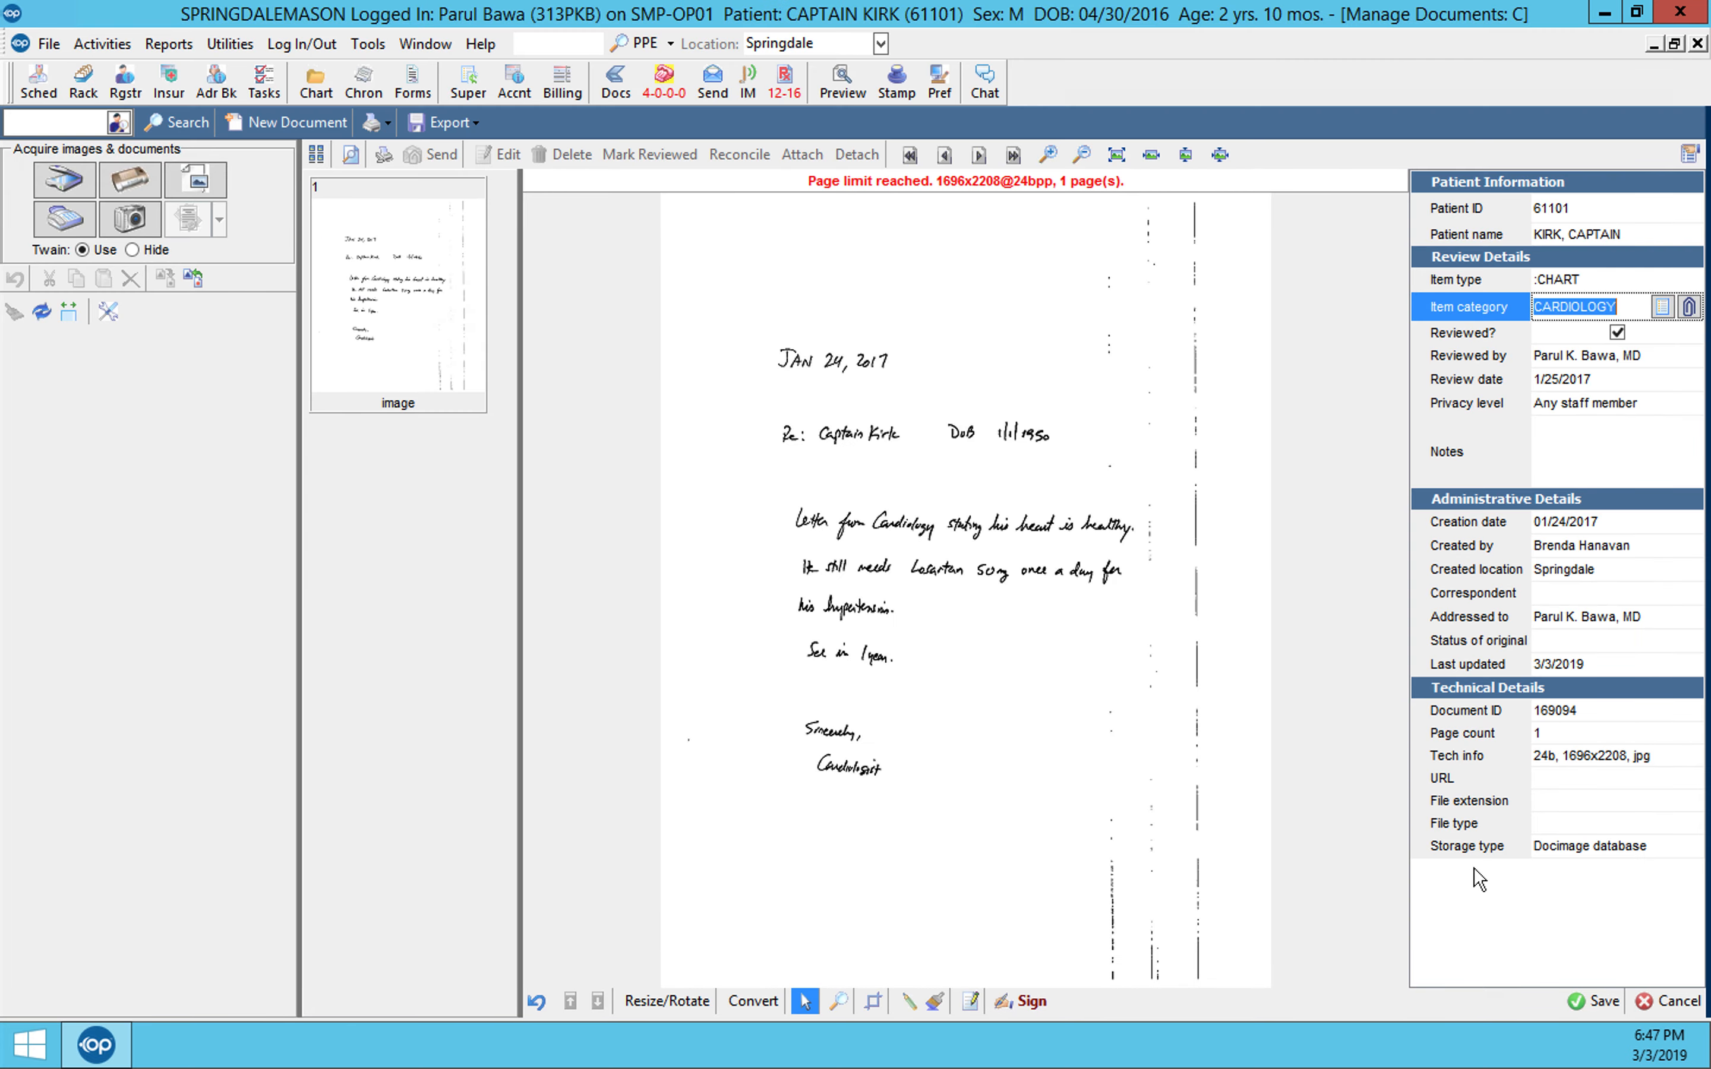
left_click(1585, 996)
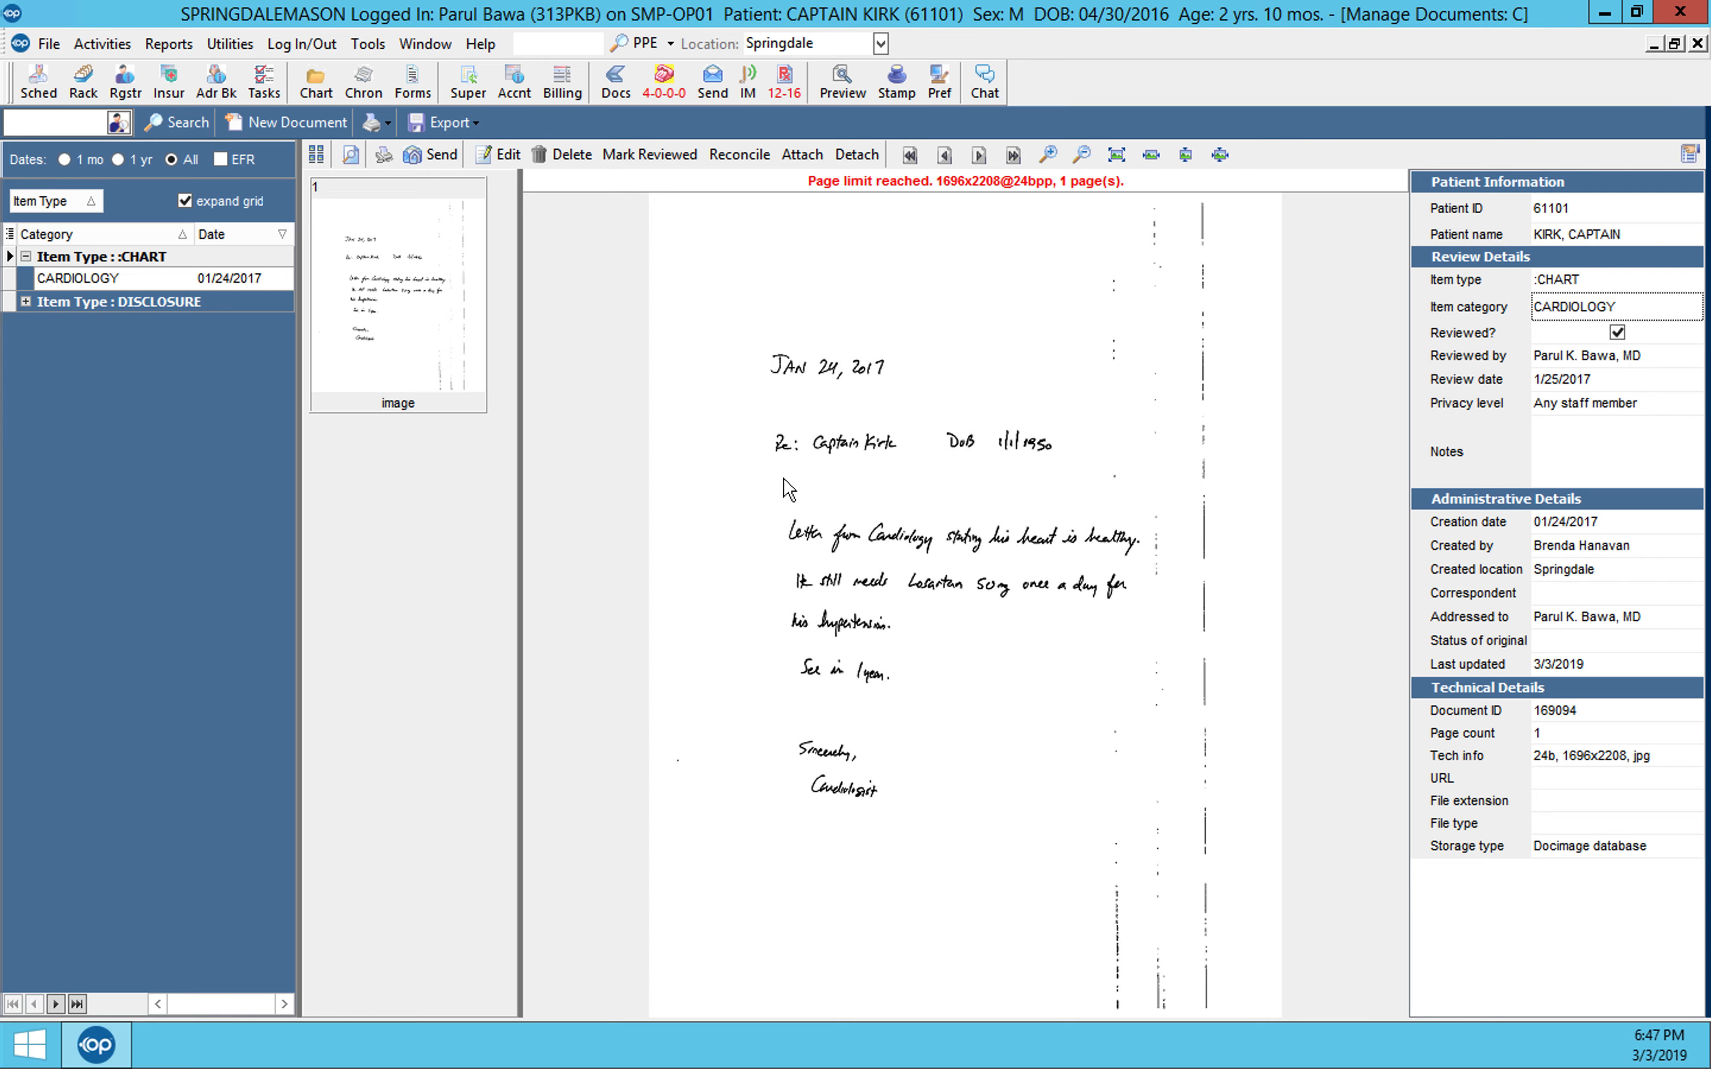
Step: Attach the cardiology letter to the ESSENTIAL HYPERTENSION chart note in the patient's problem list
left_click(799, 155)
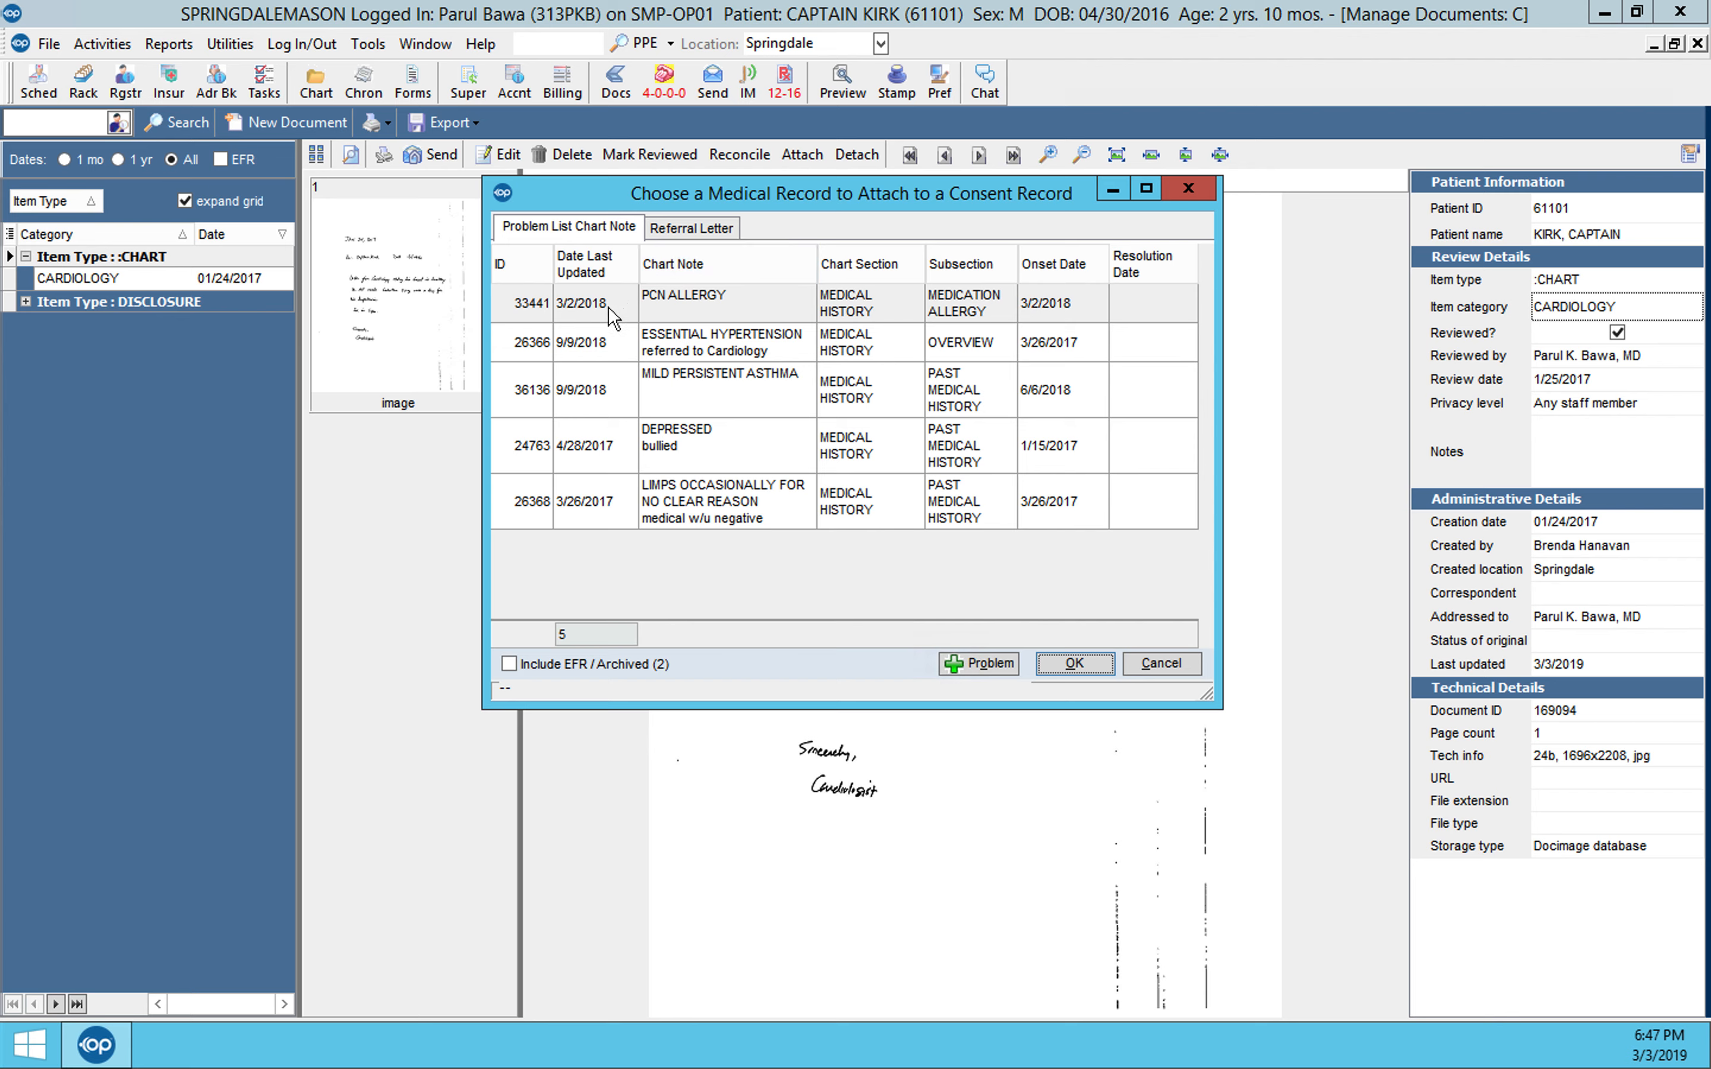
left_click(590, 348)
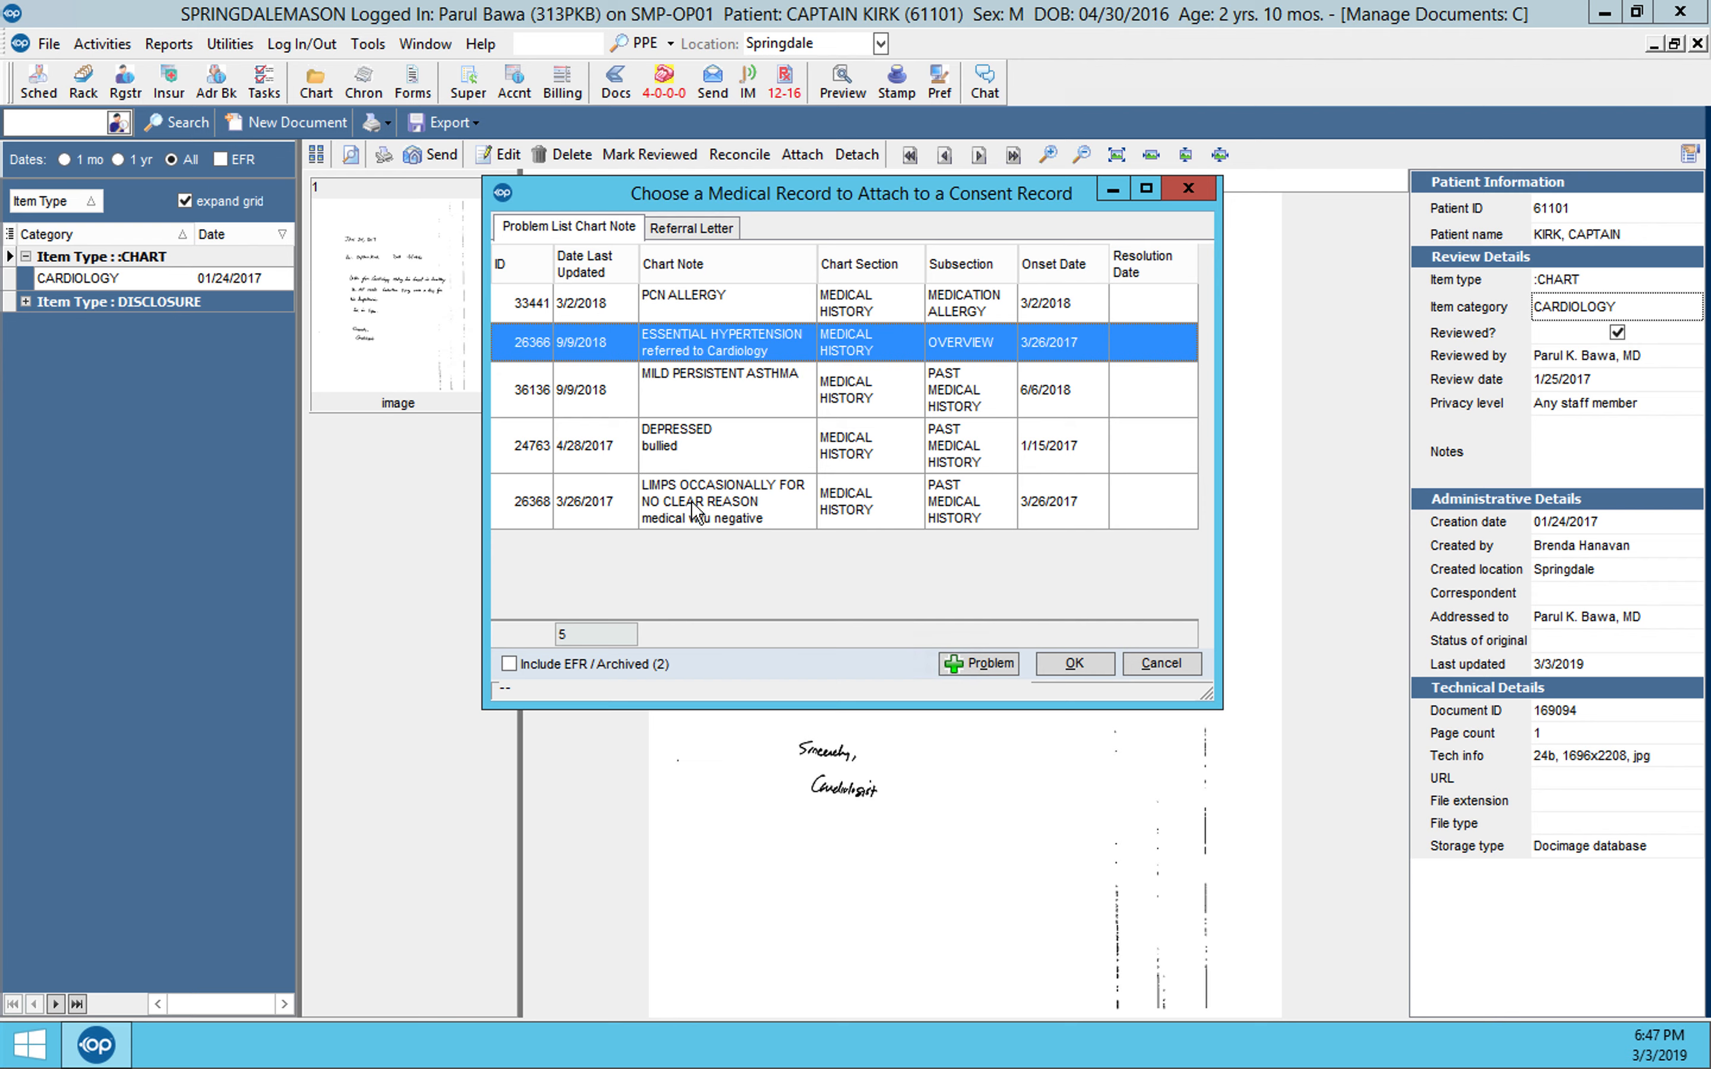
left_click(1074, 665)
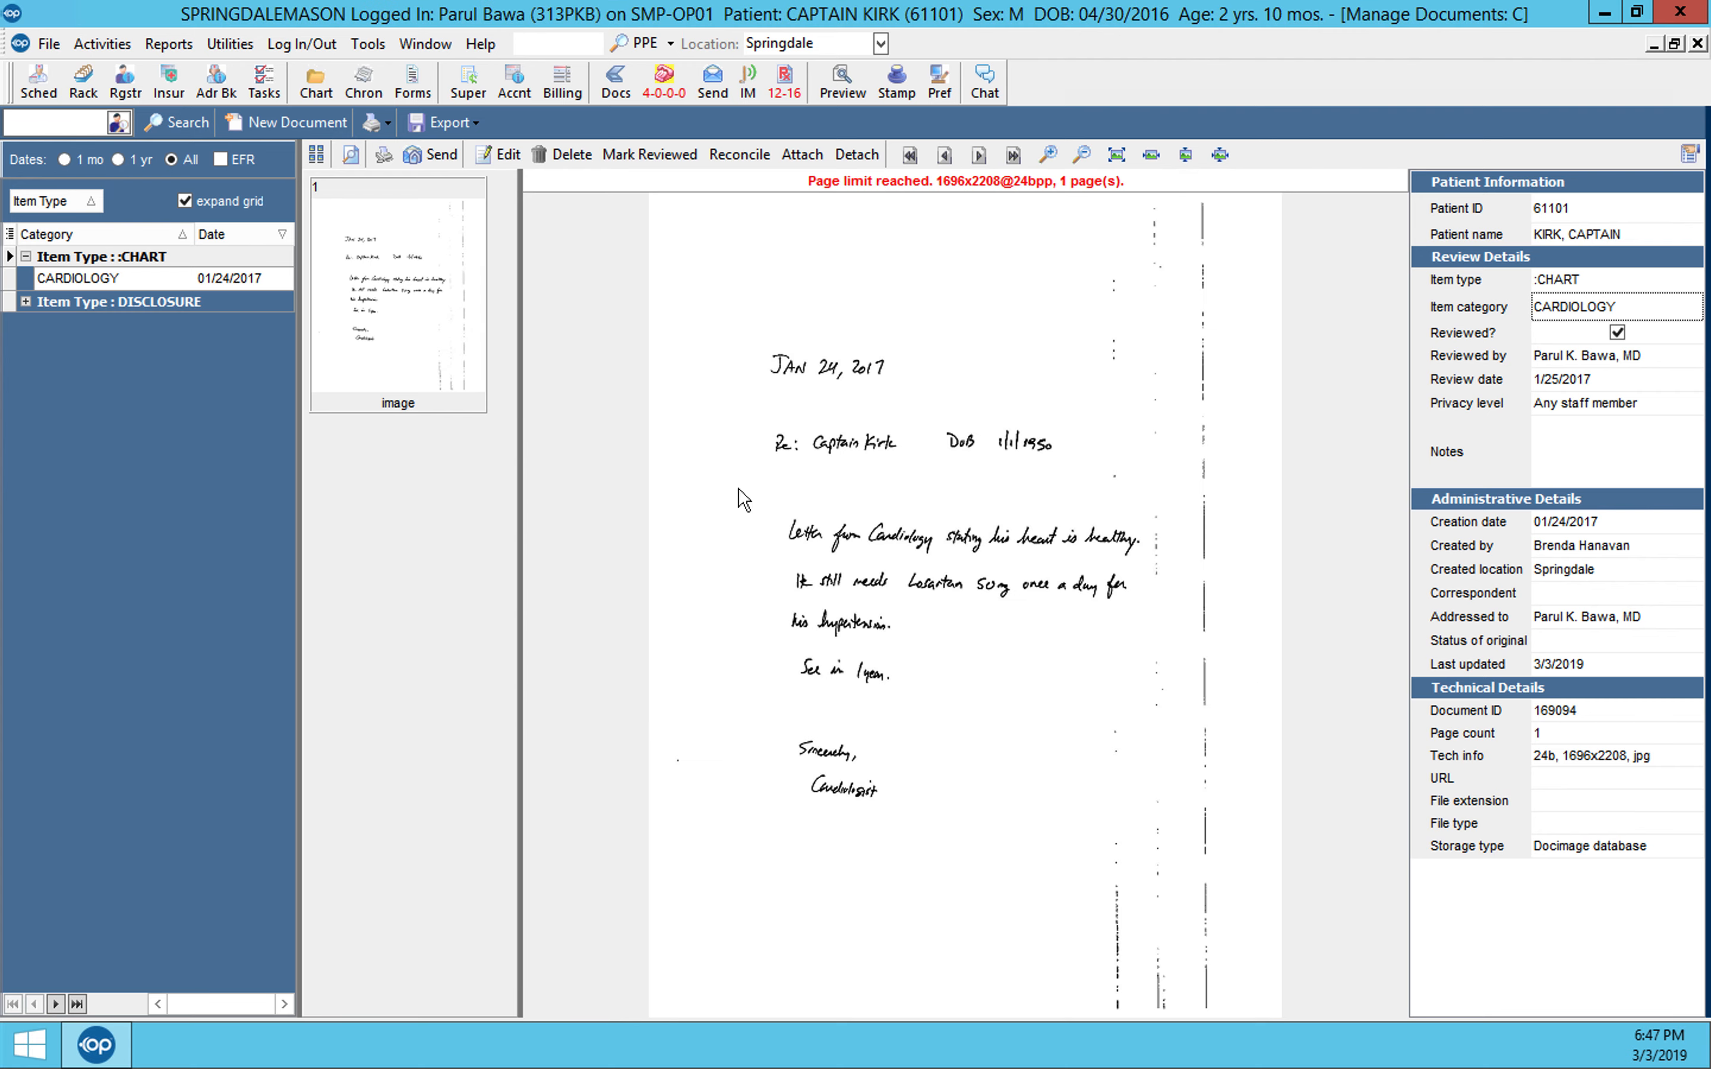
Step: Review the referral letters that the document could be attached to, and cancel without attaching one
left_click(791, 155)
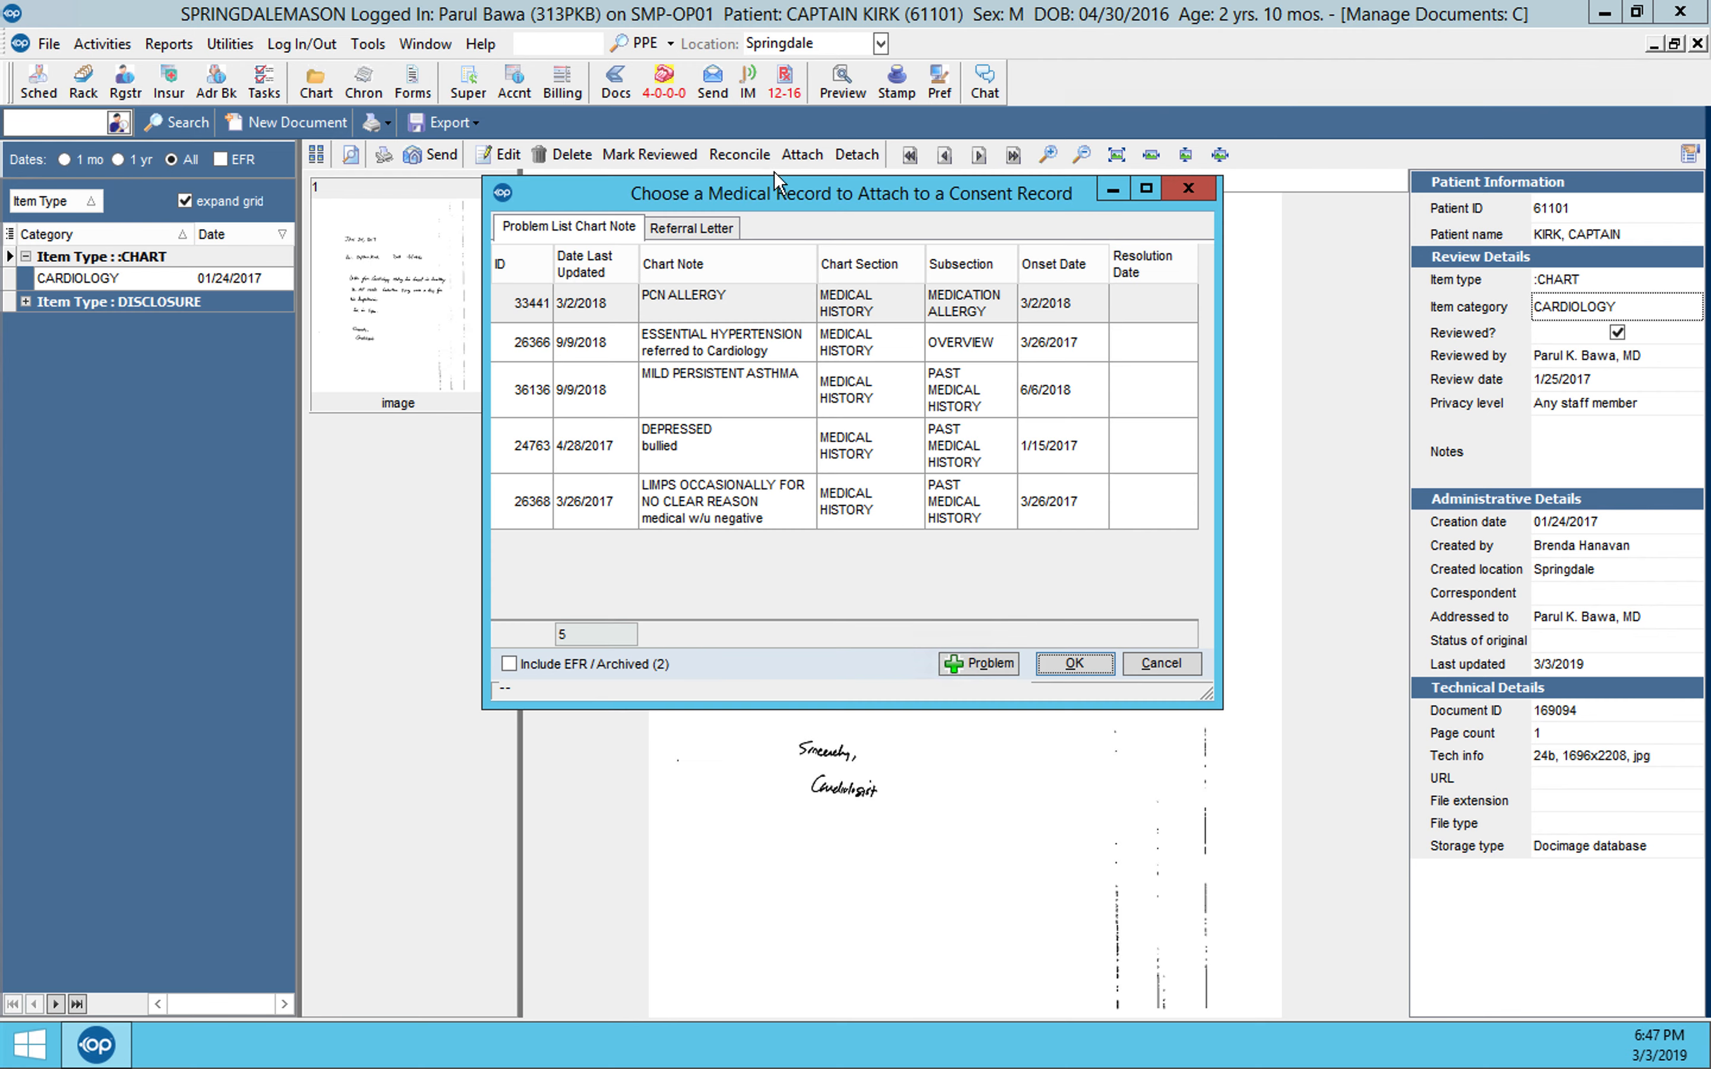
left_click(703, 223)
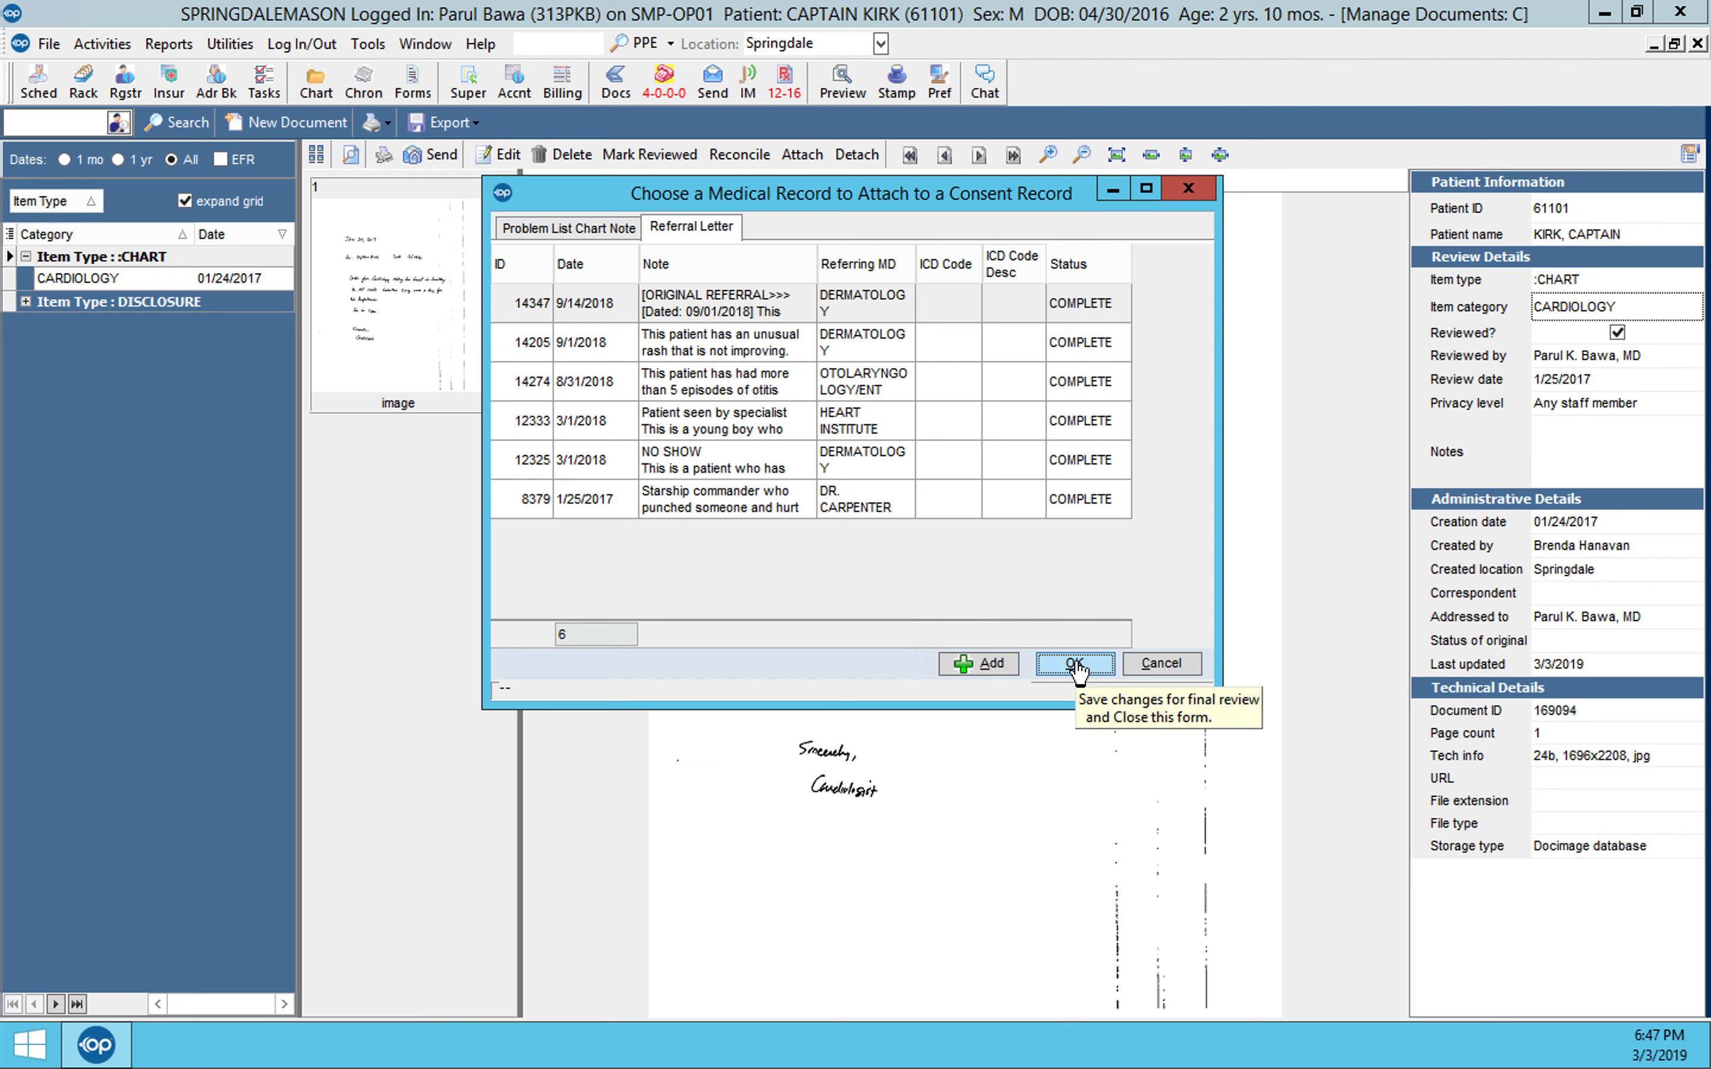
left_click(1151, 665)
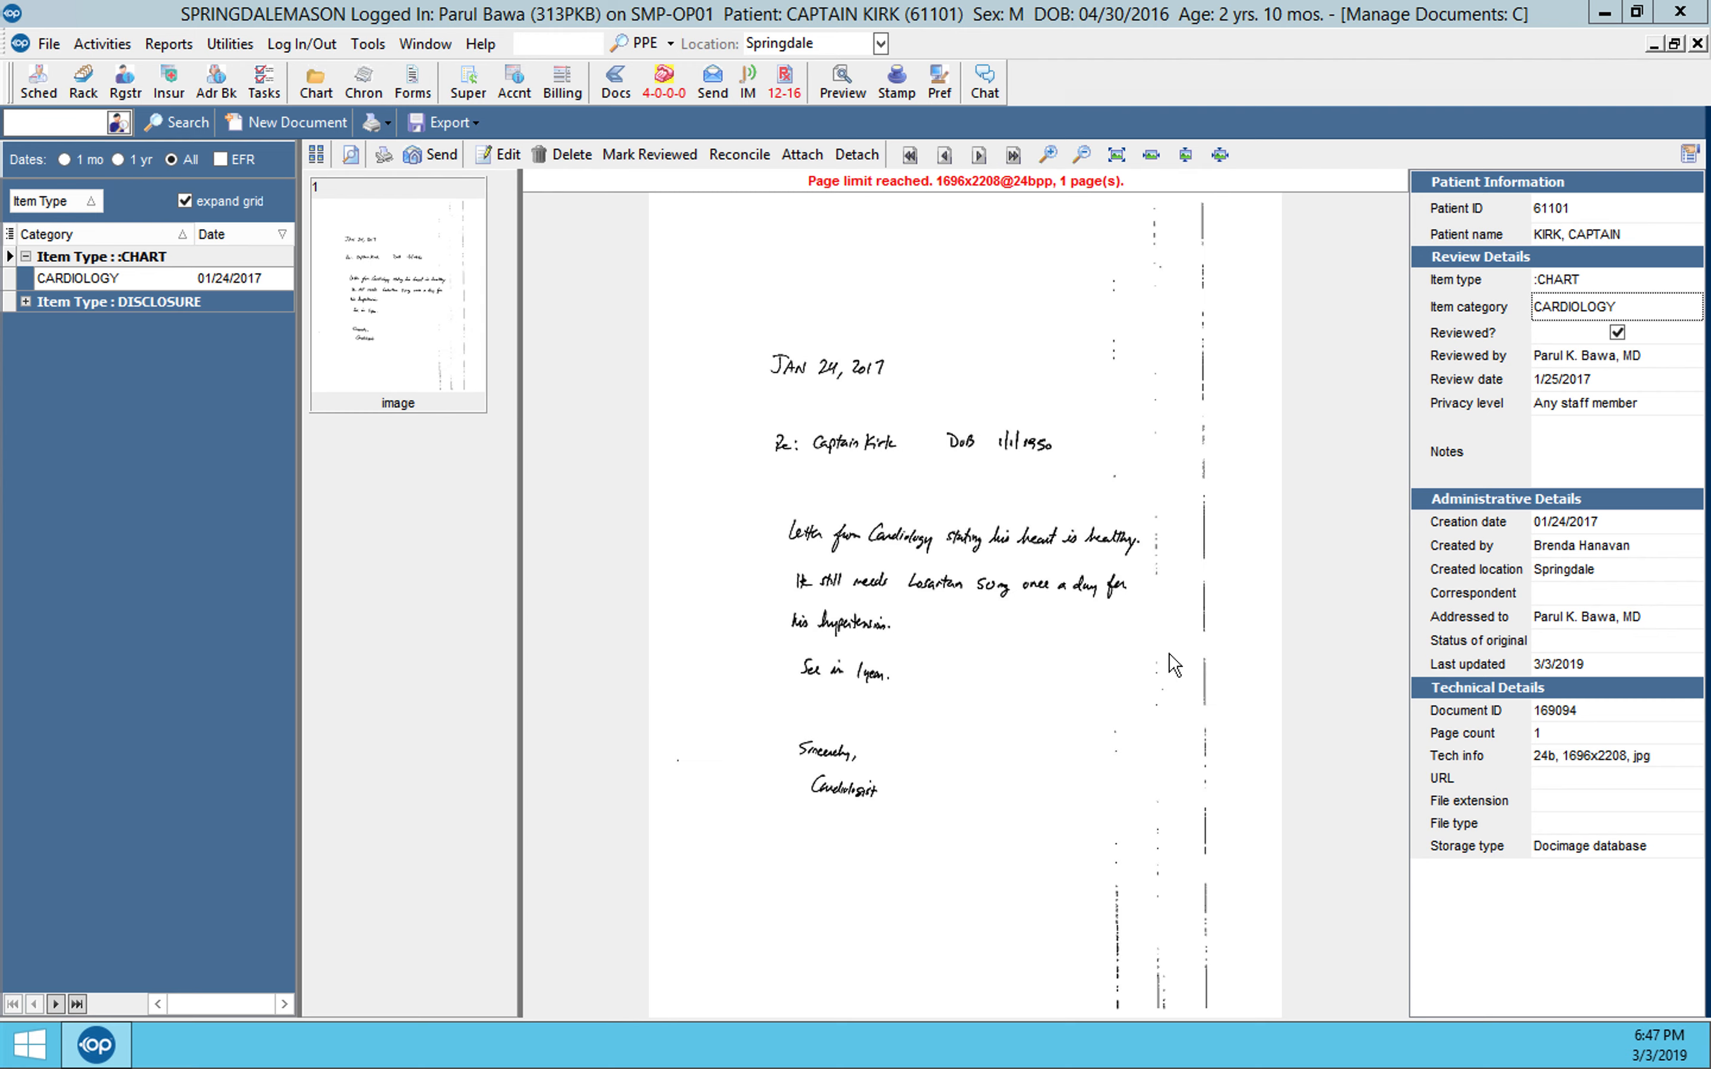
Step: Detach the cardiology letter from its linked medical record
left_click(855, 153)
left_click(788, 494)
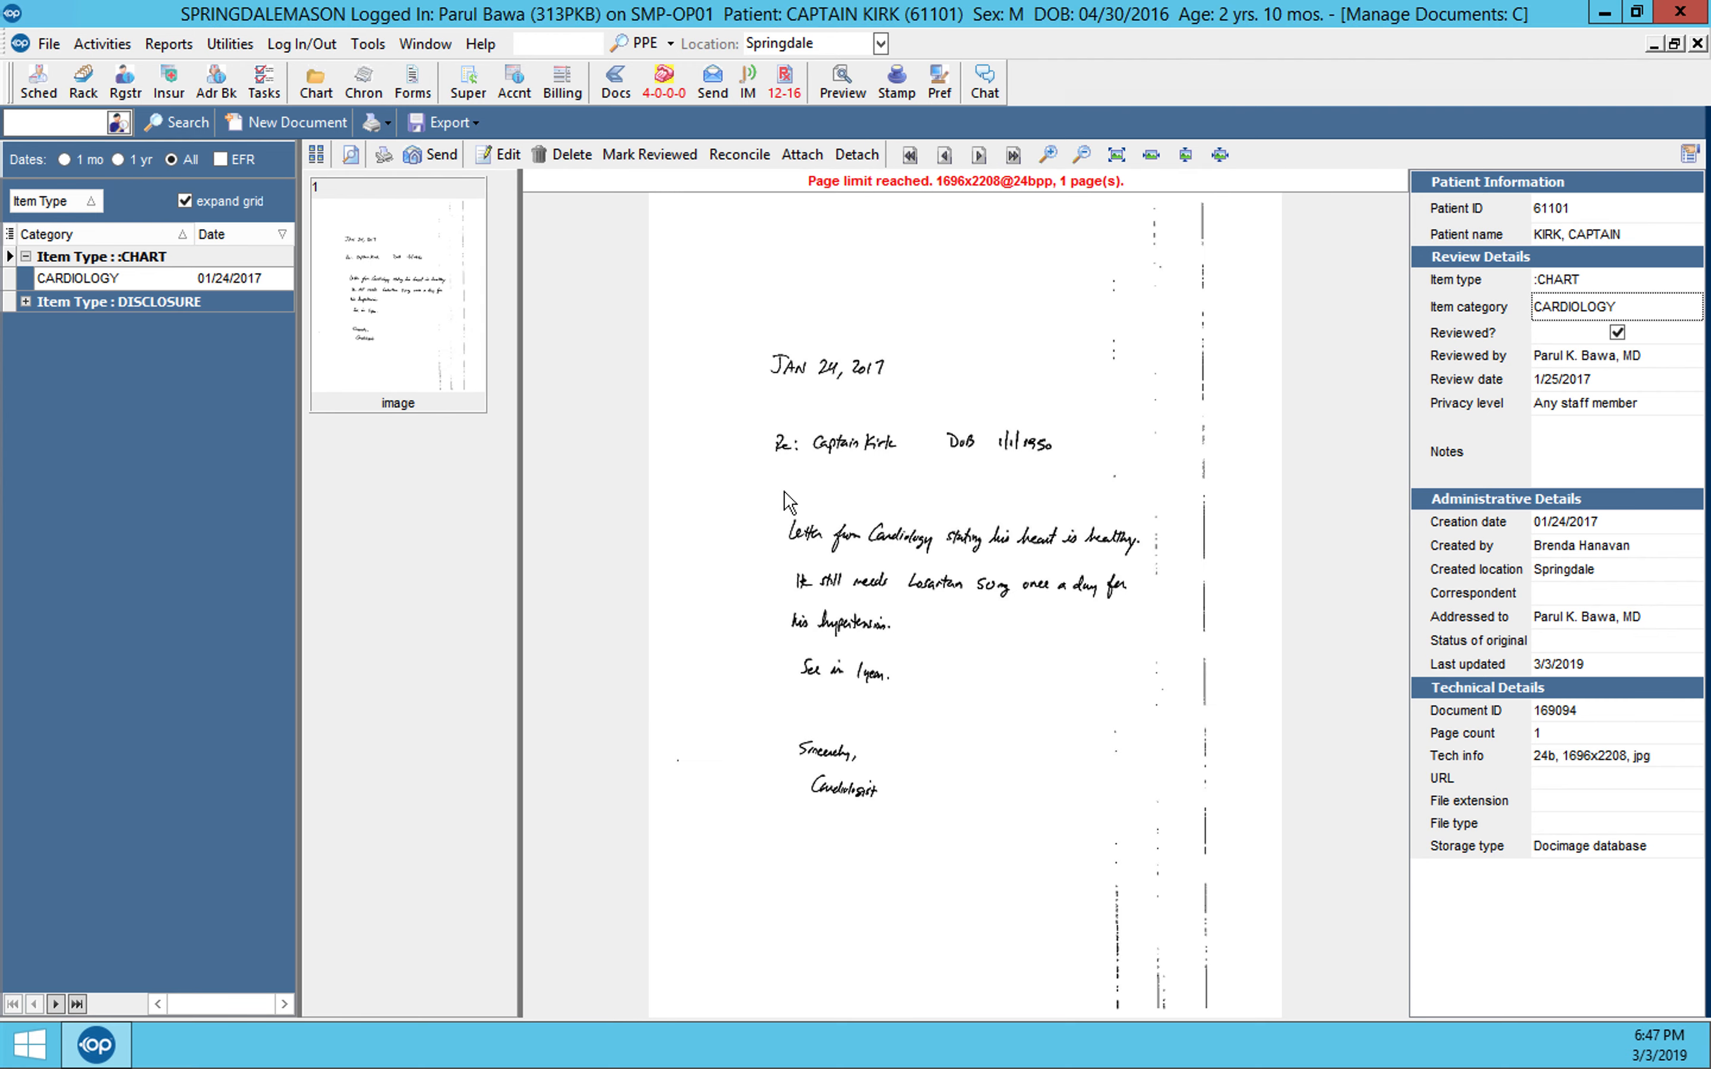